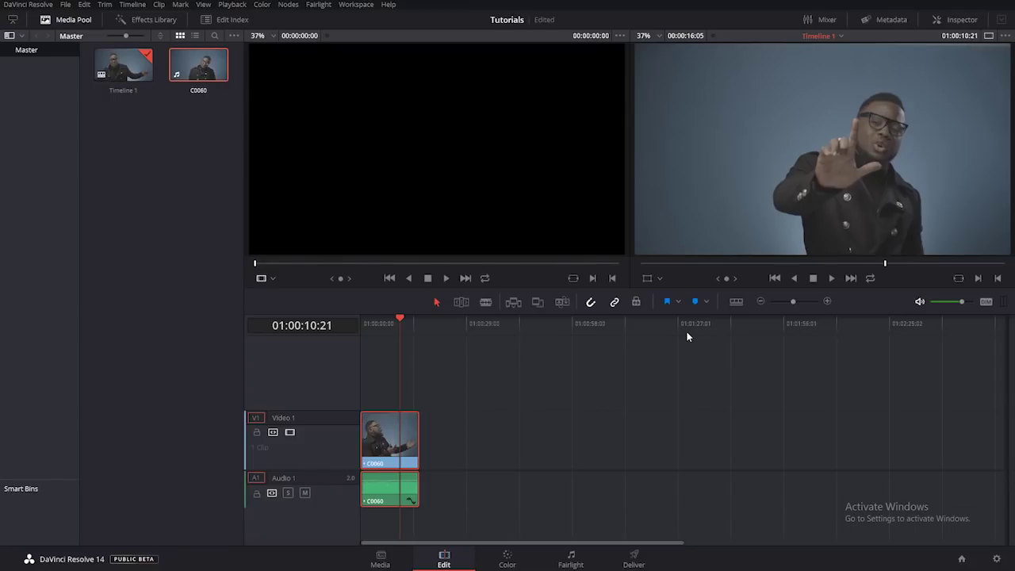
- Switch to the Color page and play the clip through from its start
left_click(508, 559)
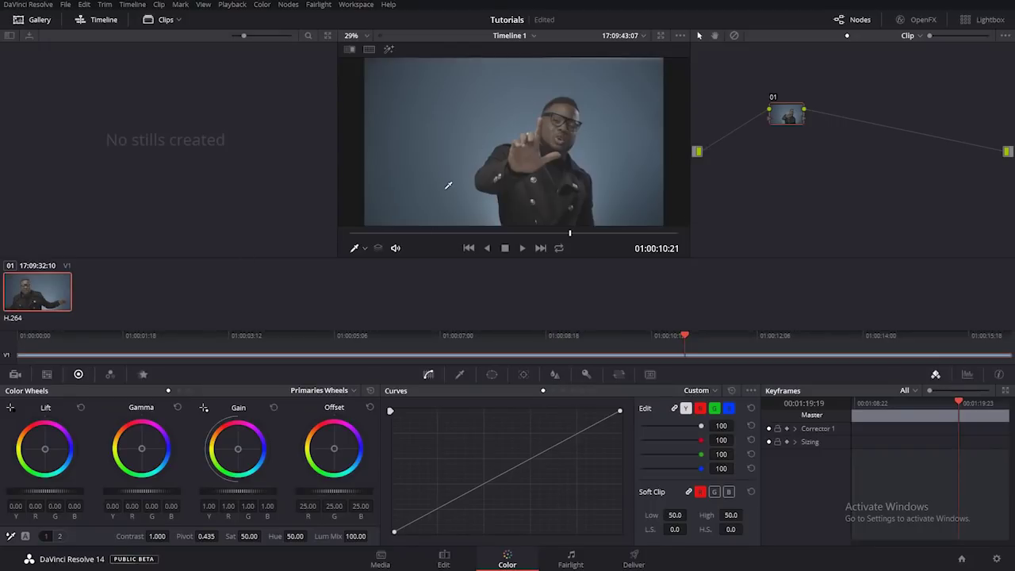
left_click(36, 352)
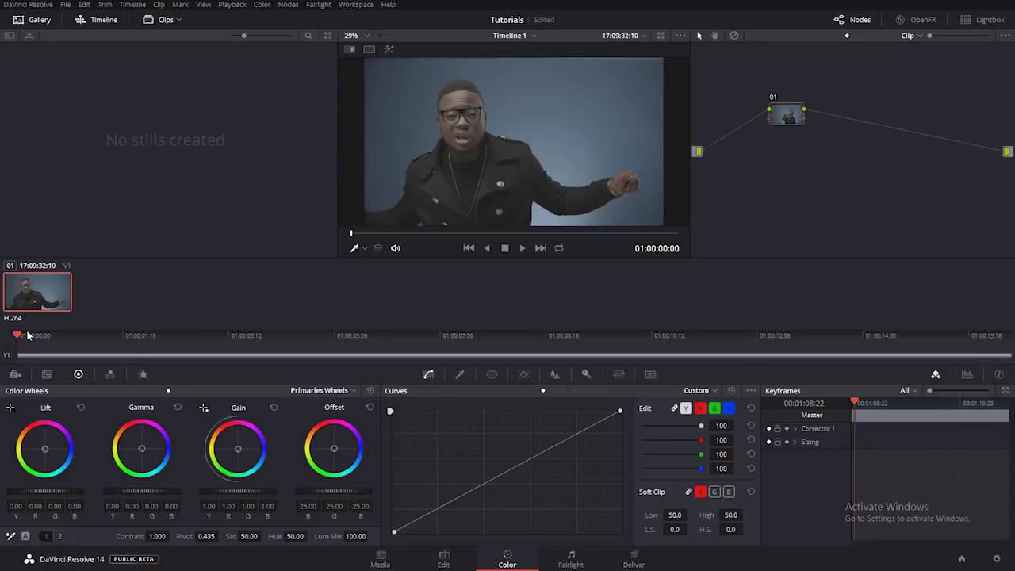
key("space")
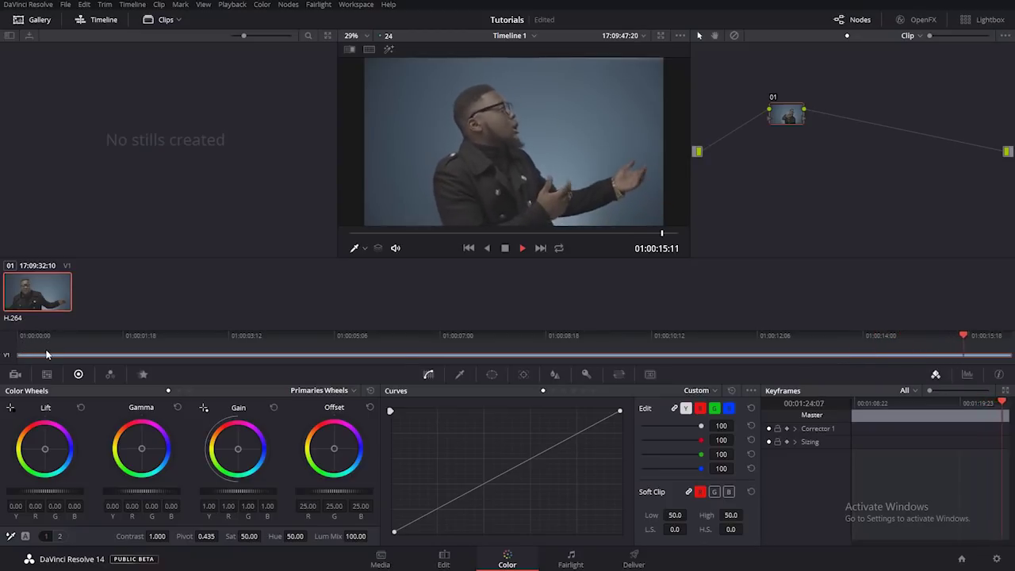
left_click(32, 339)
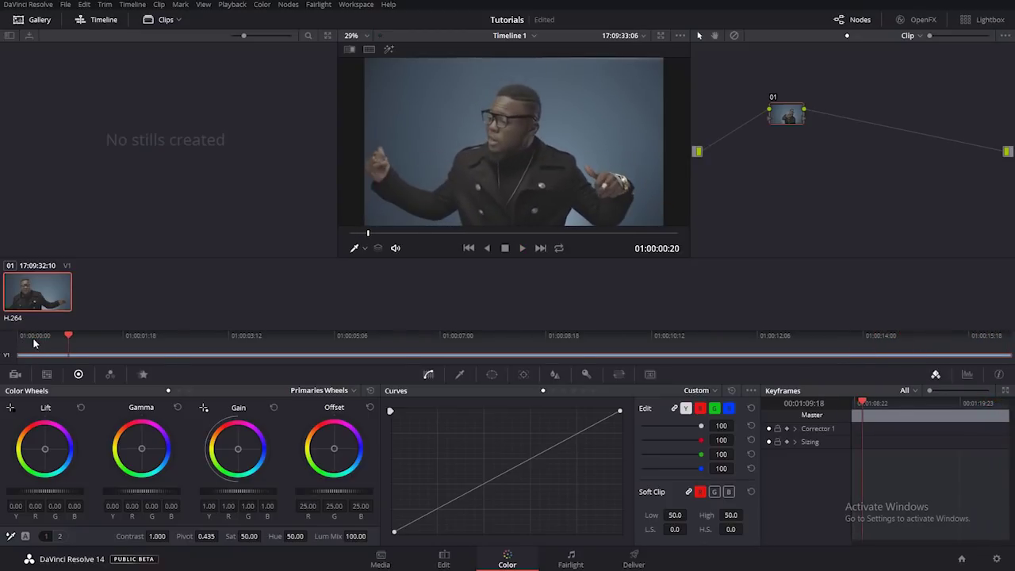
- Move the first correction node close to the source input of the node graph
left_click_drag(793, 119, 752, 109)
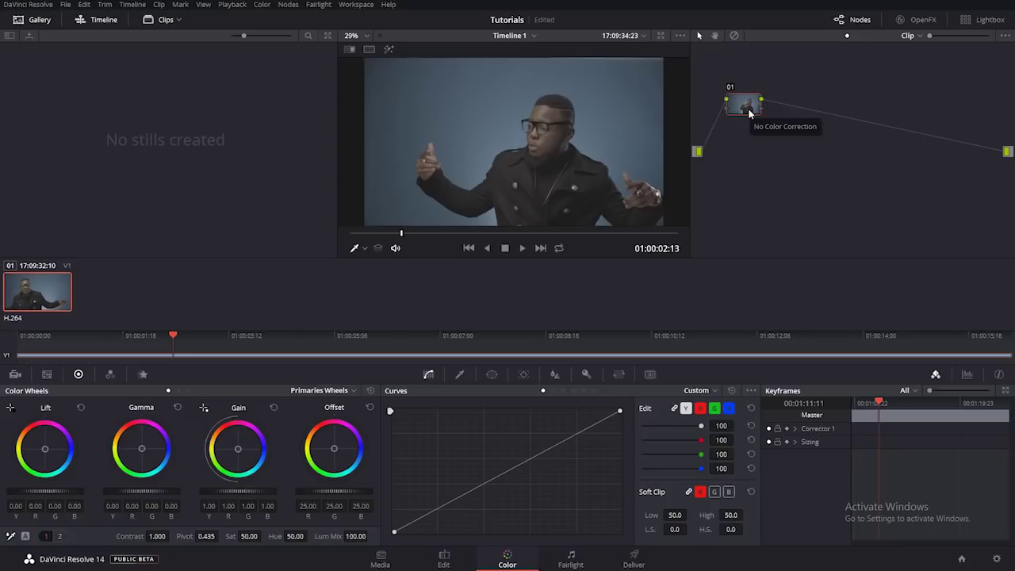
left_click_drag(749, 113, 734, 109)
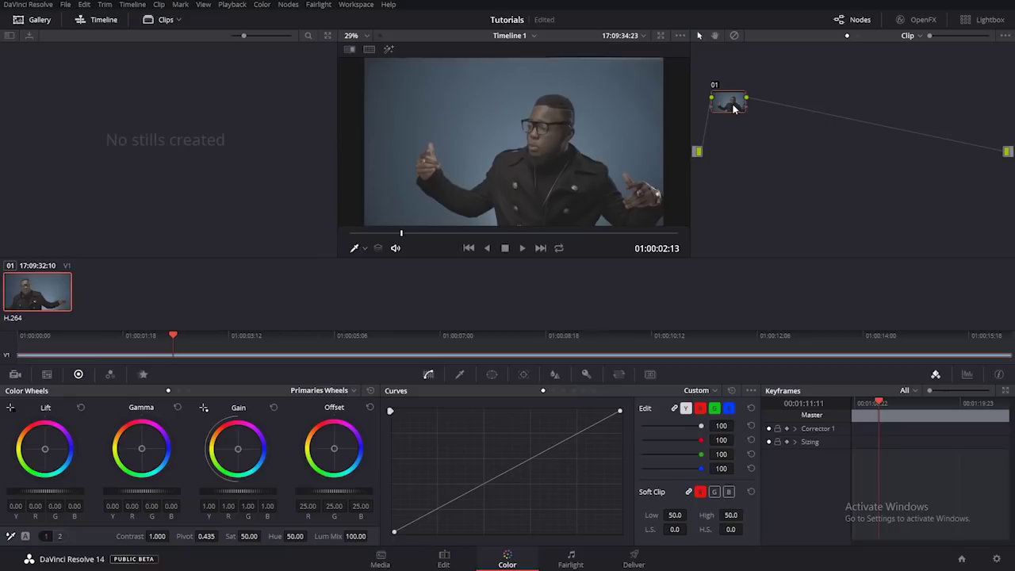
key("space")
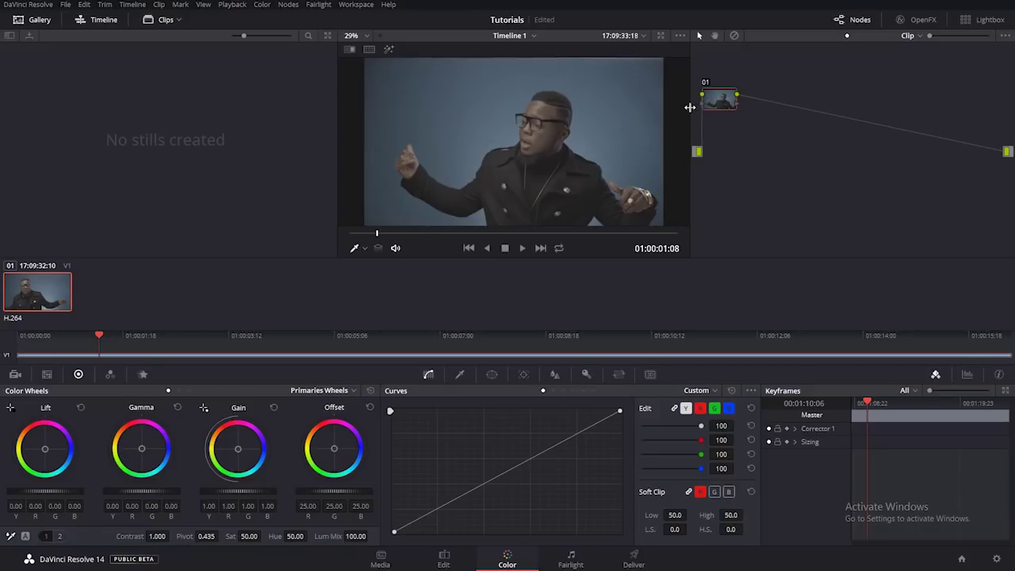
left_click_drag(718, 112, 720, 110)
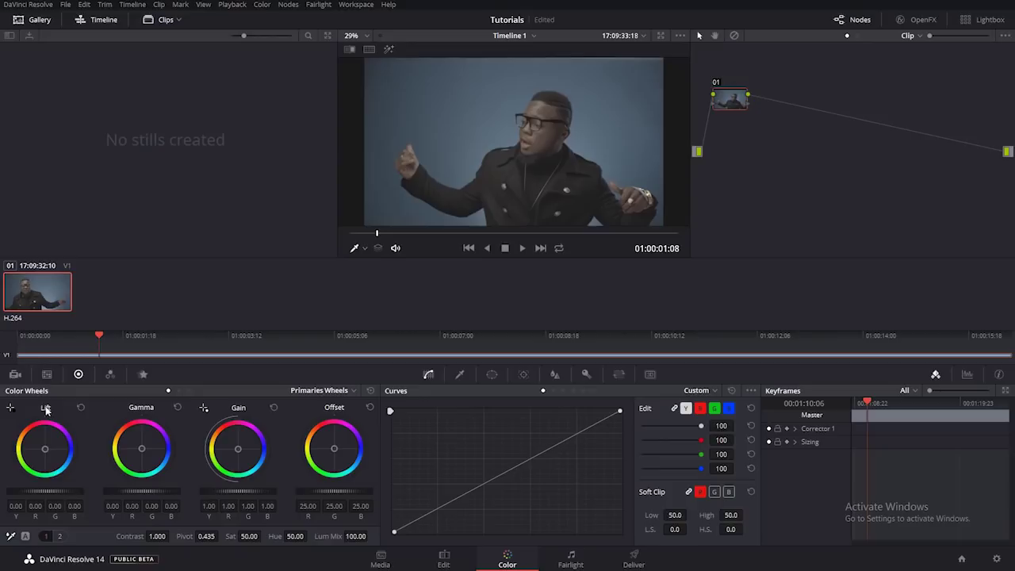
- Lower the first node's master Lift to -0.05, with the video scopes displayed for reference
left_click_drag(61, 493, 56, 494)
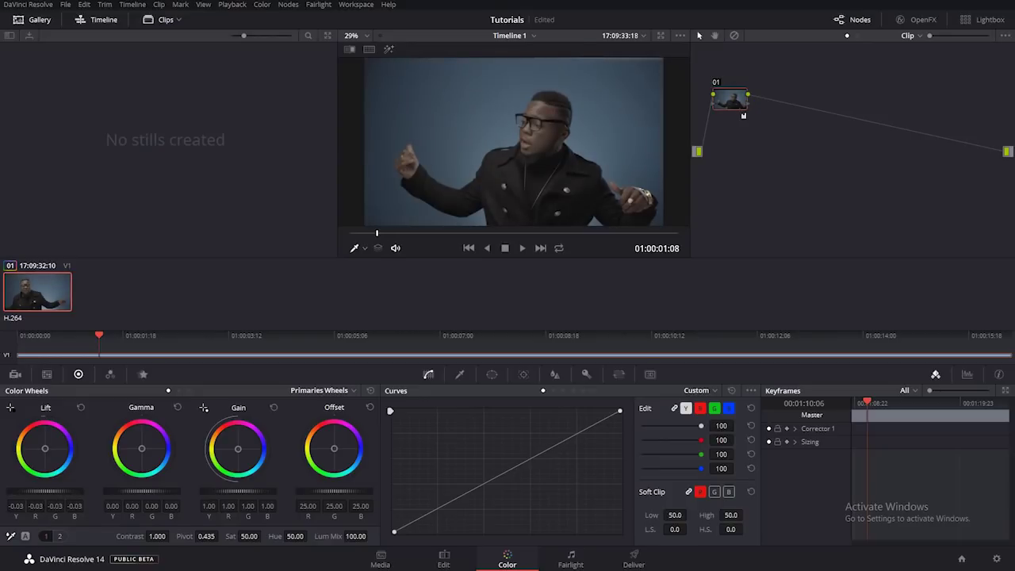
left_click(356, 4)
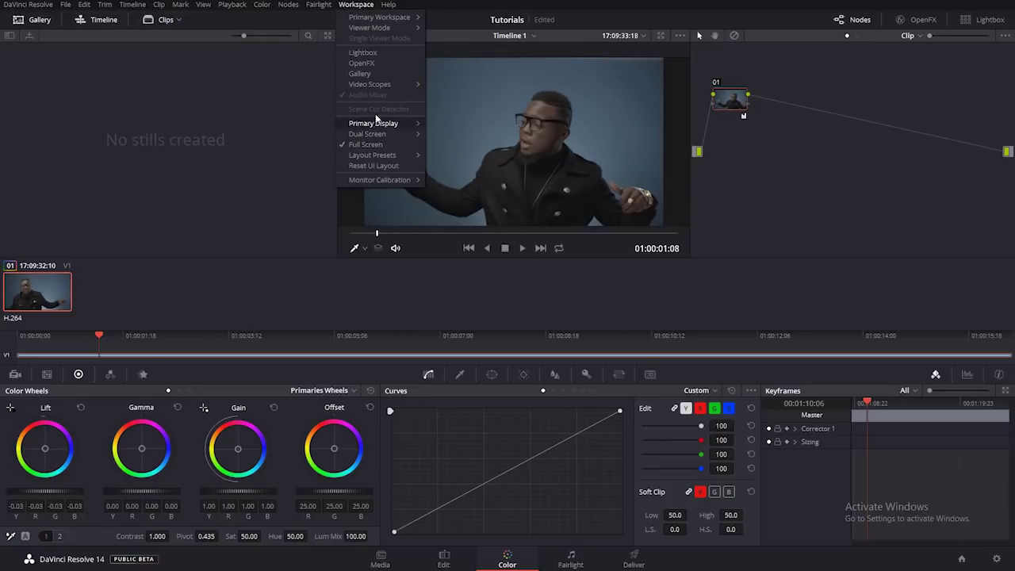
mouse_move(388, 84)
left_click(458, 87)
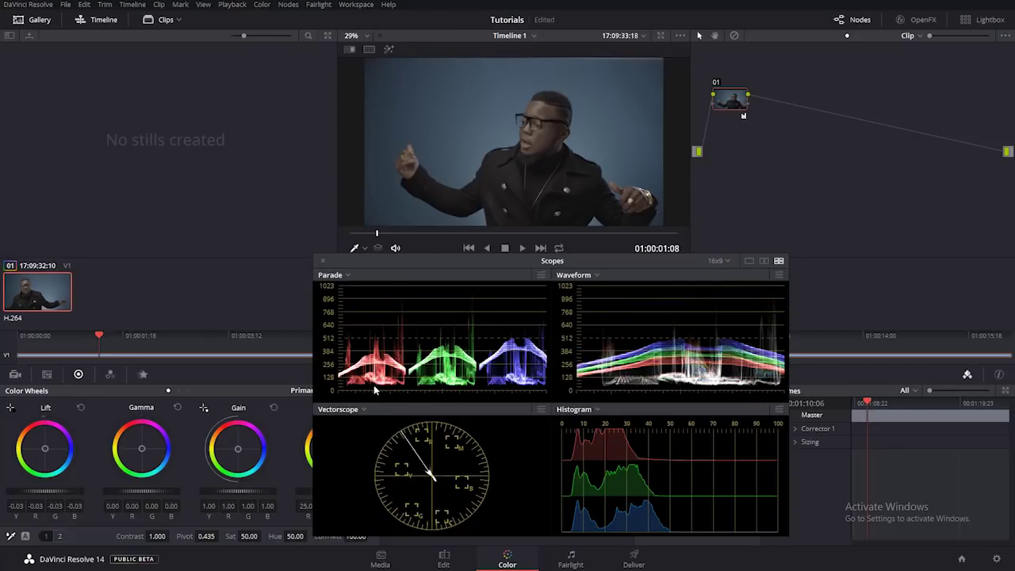
left_click_drag(46, 490, 28, 490)
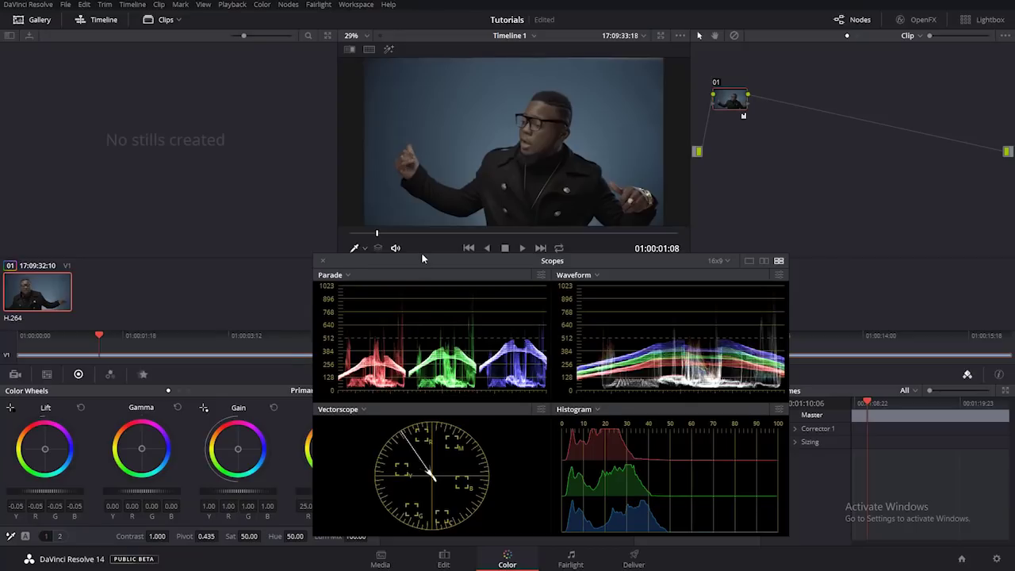
- Move the Scopes window clear of the color wheels, then raise master Gain to 1.37 and Gamma to 0.03
left_click_drag(422, 255, 471, 255)
left_click_drag(236, 496, 282, 495)
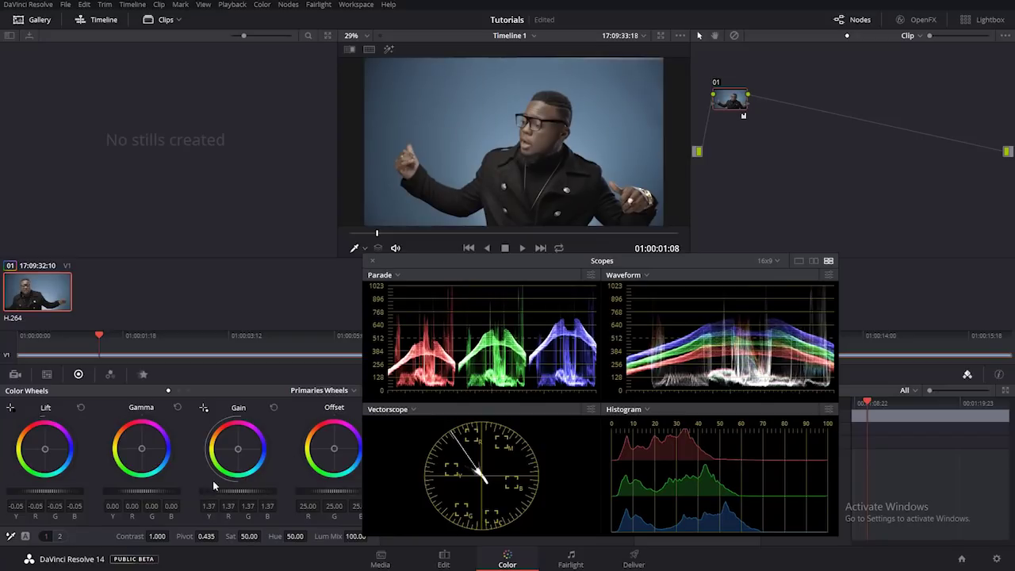
left_click_drag(137, 491, 143, 491)
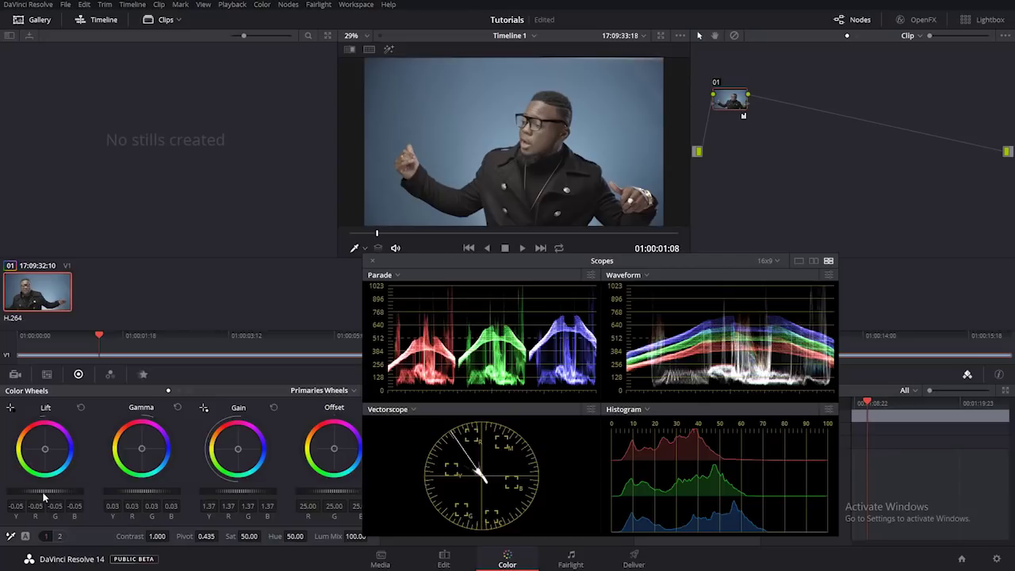
- Fine-tune the first node to Lift -0.06, Gain 1.42 and Gamma 0.04, and close the scopes
left_click_drag(48, 491, 45, 491)
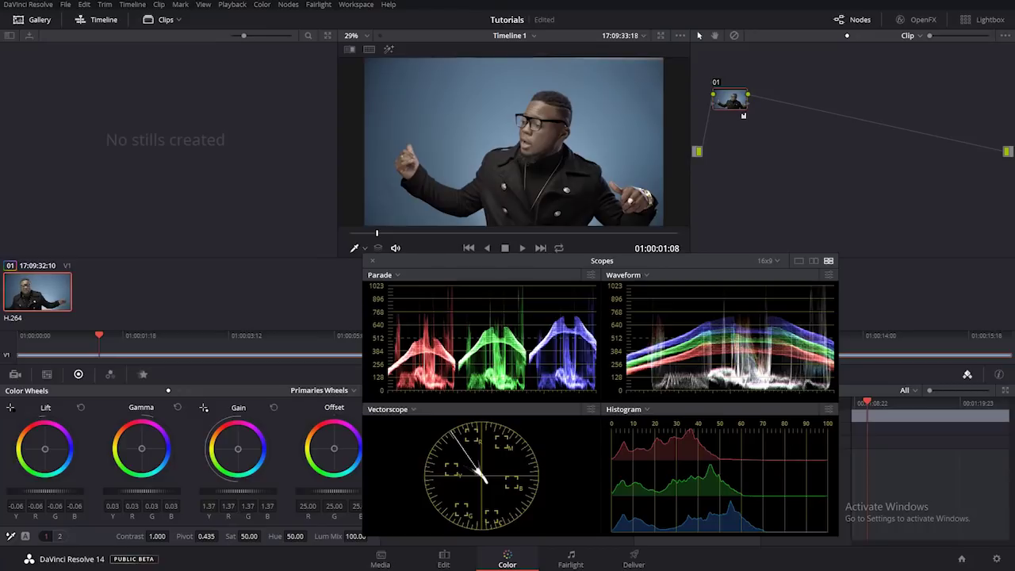
left_click_drag(238, 490, 240, 491)
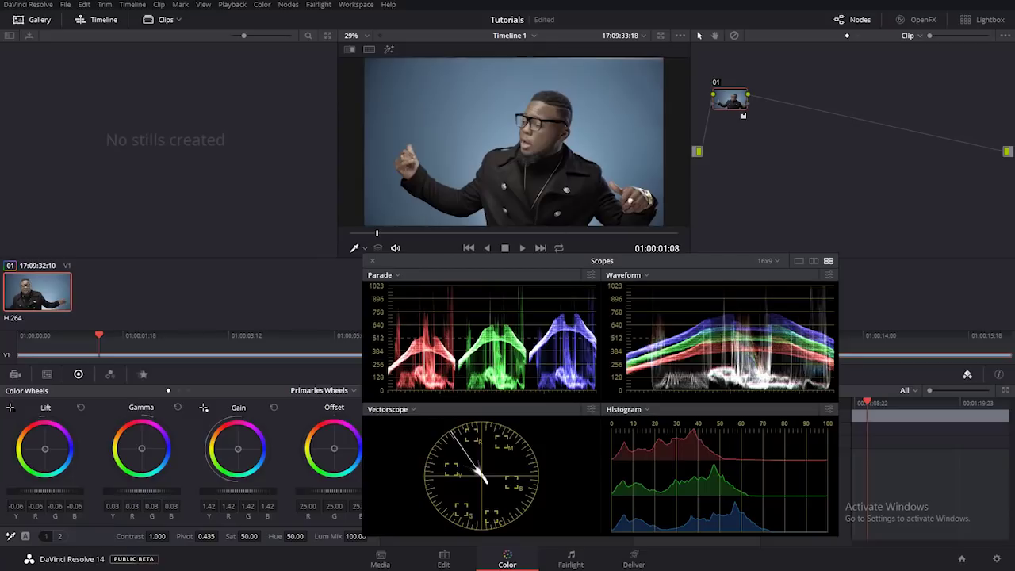
left_click_drag(141, 491, 142, 491)
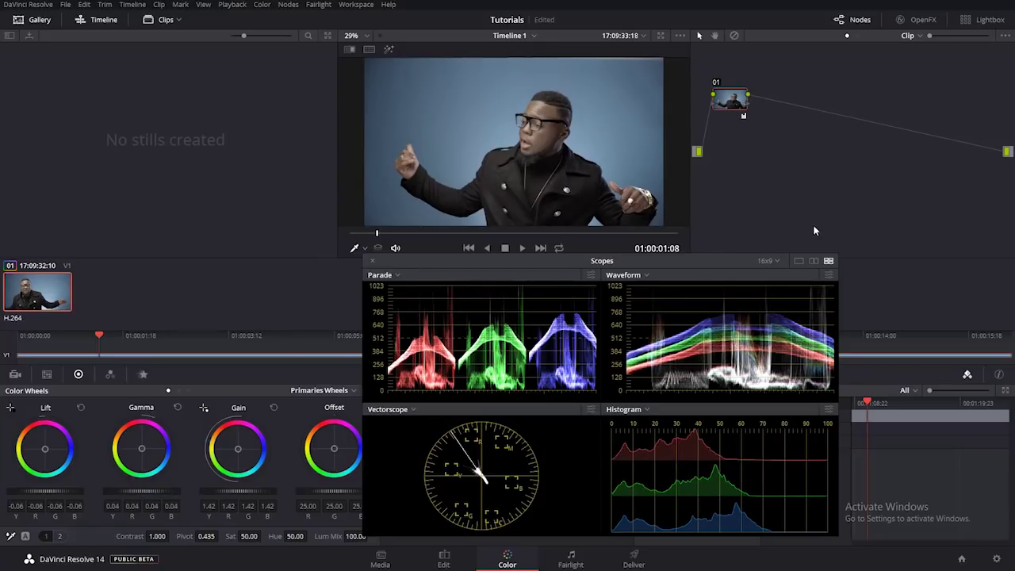
key("ctrl+shift+w")
- Add a parallel node to node 01 and set the new node's saturation to 100
left_click_drag(98, 335, 292, 336)
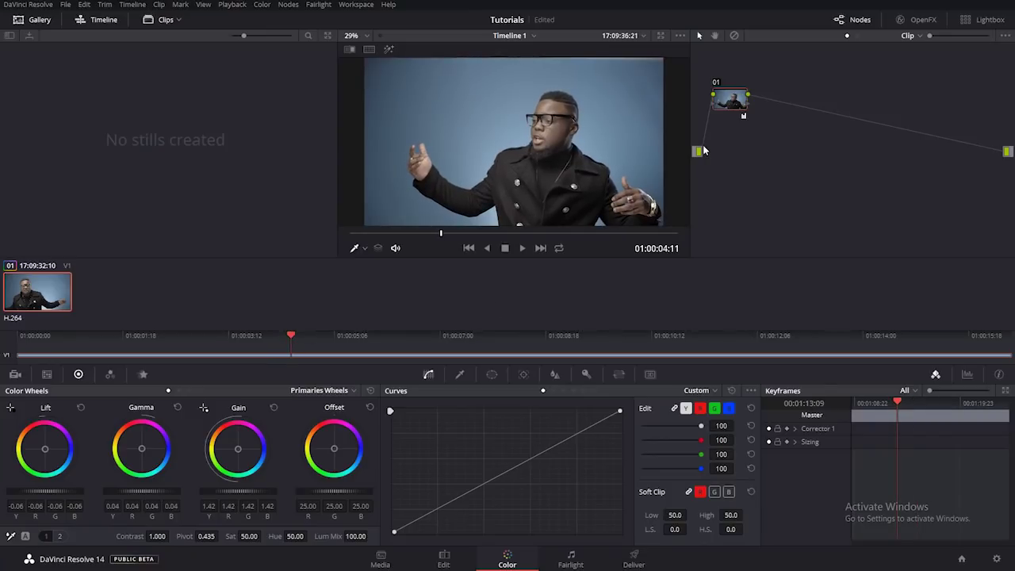
right_click(732, 102)
mouse_move(766, 135)
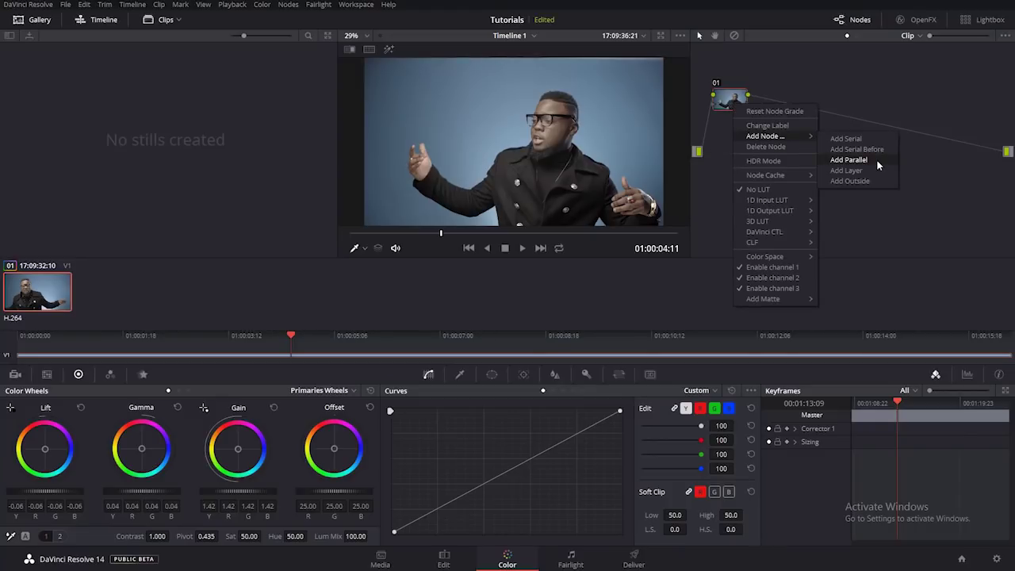
left_click(848, 159)
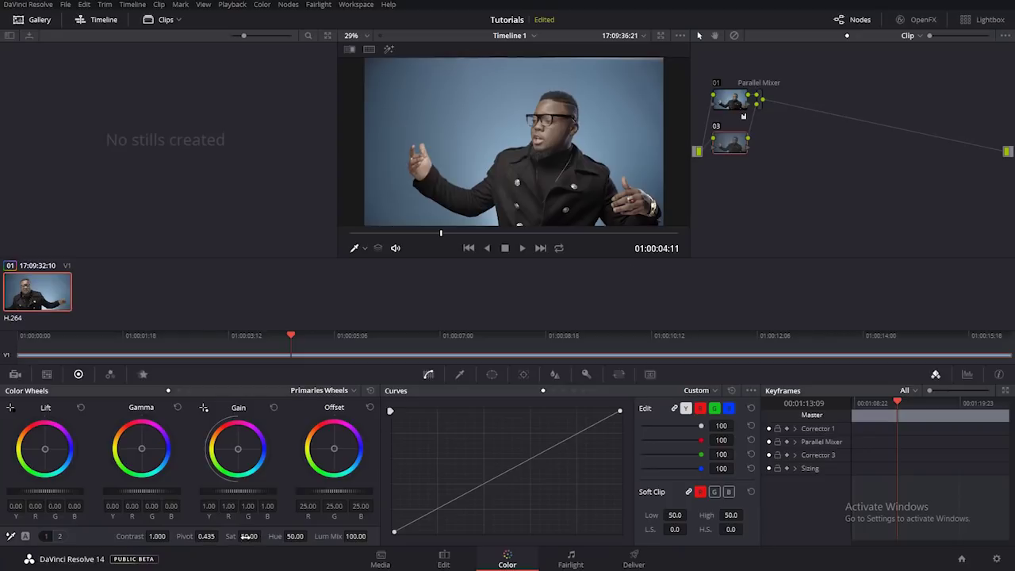
left_click_drag(248, 537, 264, 537)
- Add another parallel node from node 03 at about 01:00:10:07 and white-balance it by sampling the glare on the glasses
right_click(721, 145)
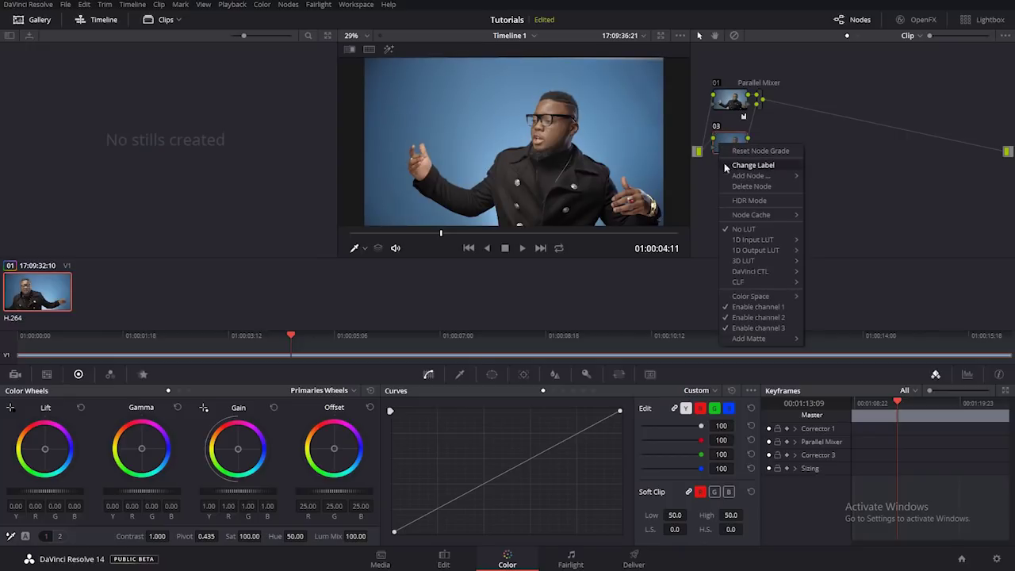
left_click(291, 339)
left_click_drag(290, 339, 649, 335)
scroll(539, 103, "up", 3)
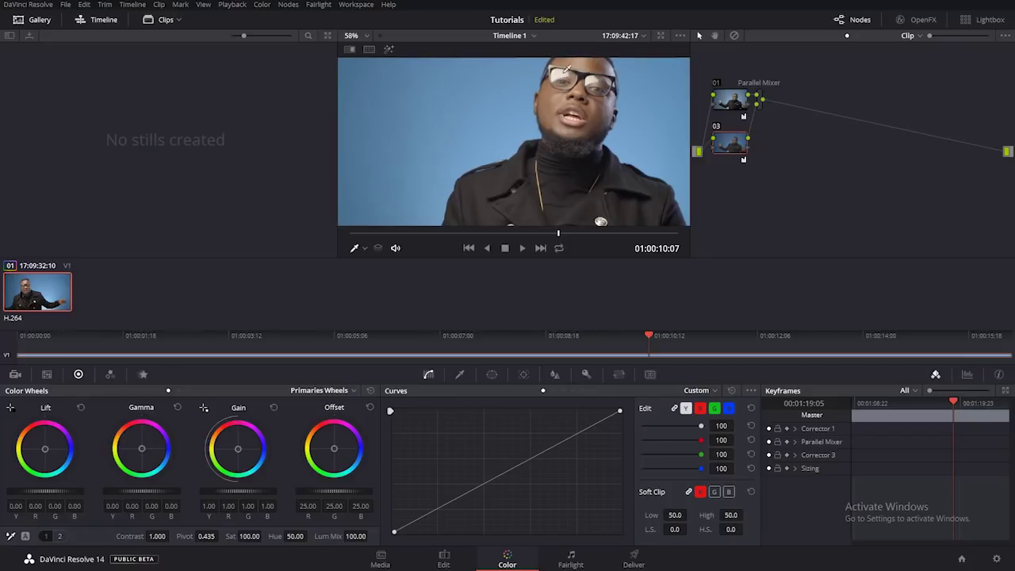
scroll(571, 94, "down", 1)
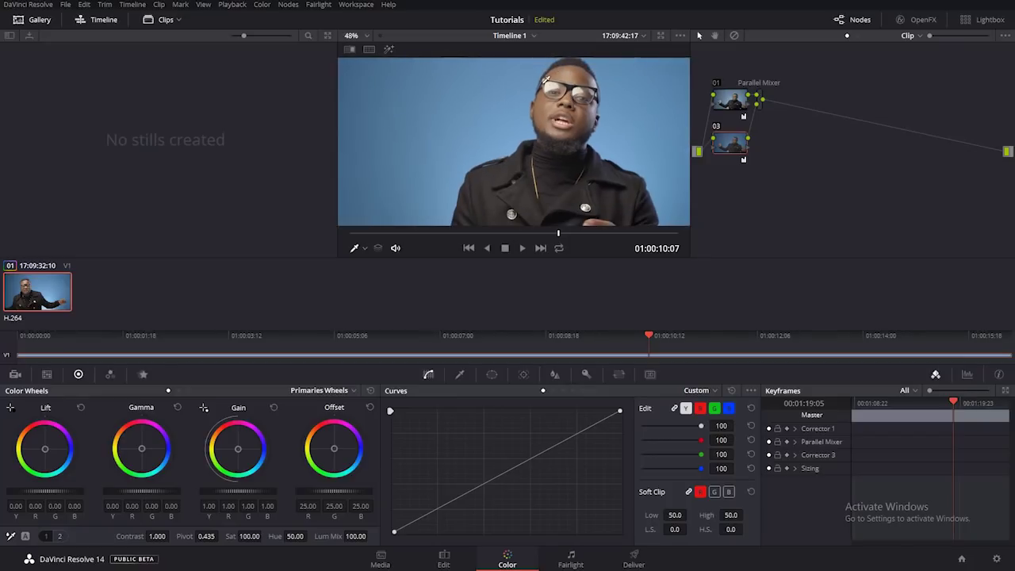
right_click(740, 143)
mouse_move(765, 171)
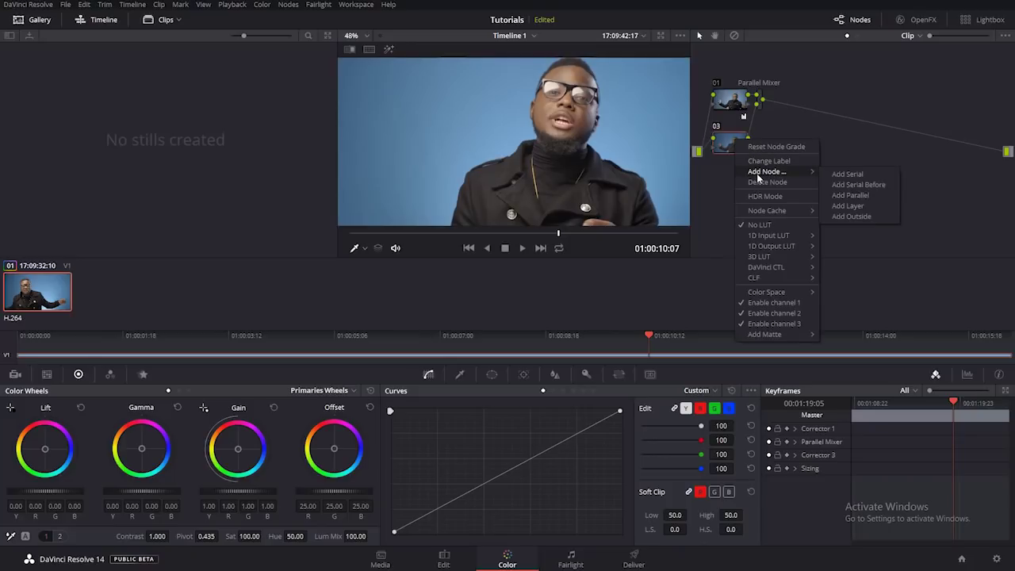
left_click(859, 199)
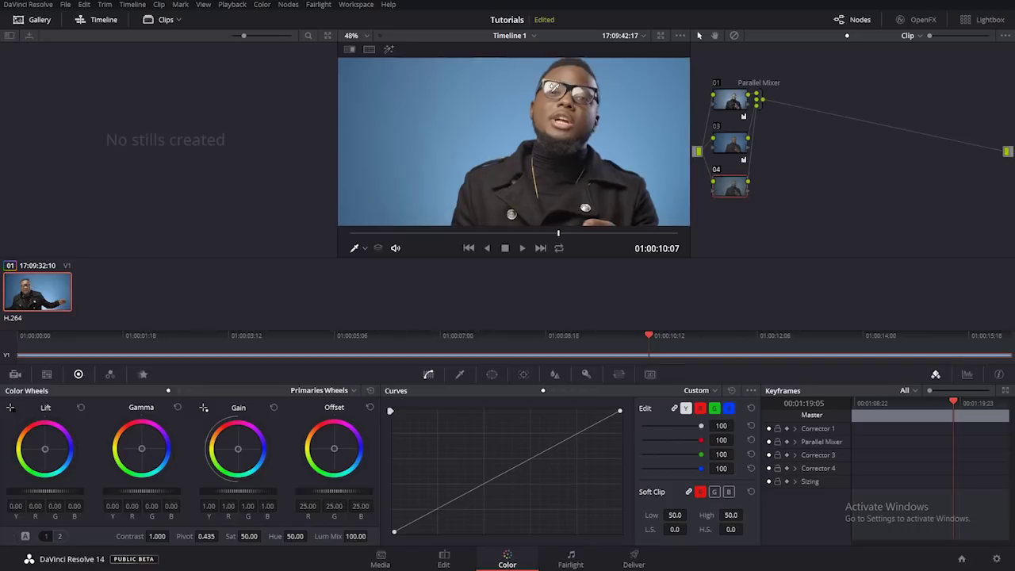
scroll(626, 145, "down", 3)
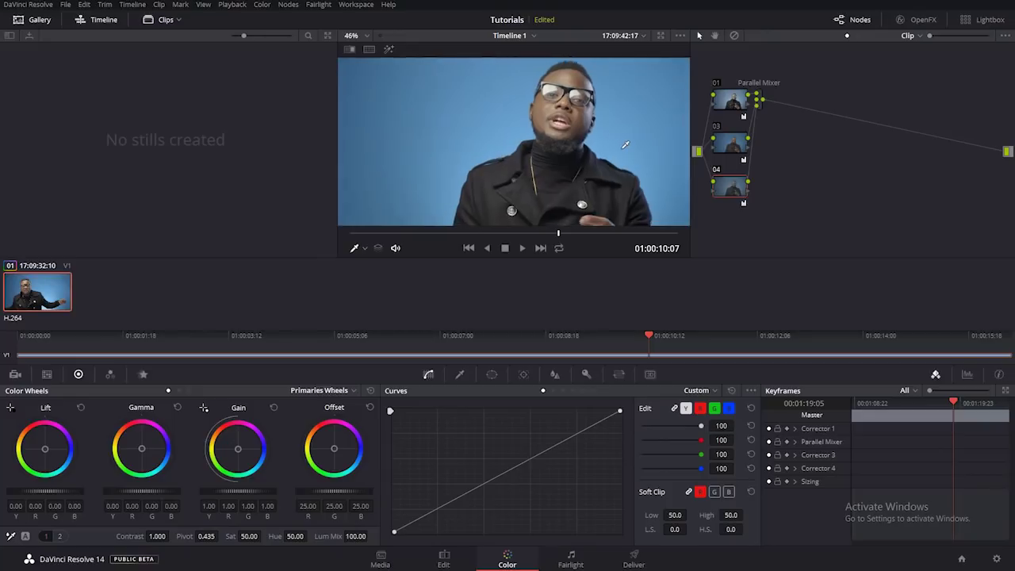
scroll(625, 146, "down", 2)
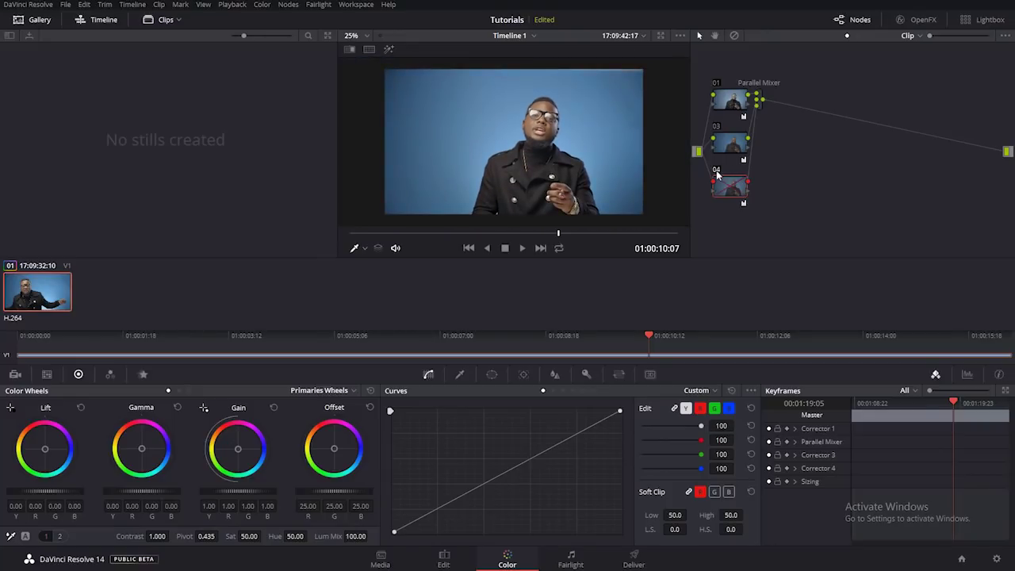
- Compare the image with node 04 disabled and enabled, and review the graded clip in full screen
key("ctrl+d")
key("ctrl+d")
key("ctrl+d")
key("ctrl+f")
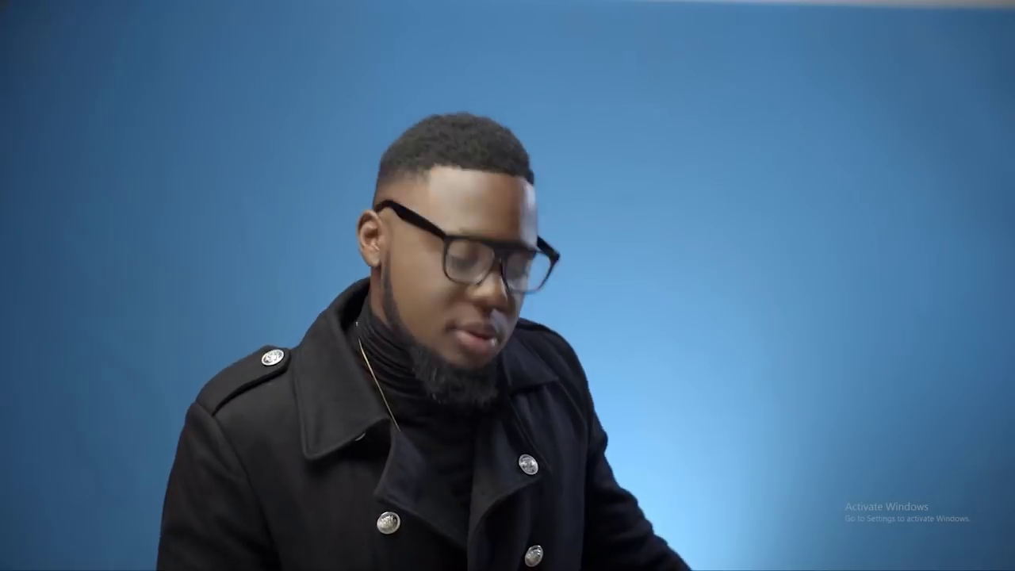
key("ctrl+f")
- Add a serial node after the Parallel Mixer
left_click_drag(170, 345, 210, 344)
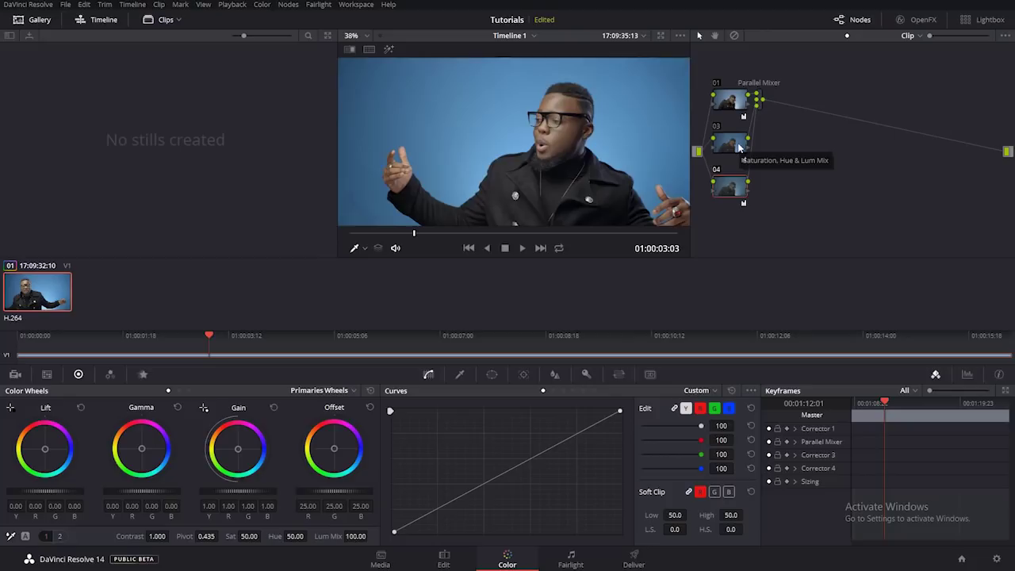
left_click(759, 109)
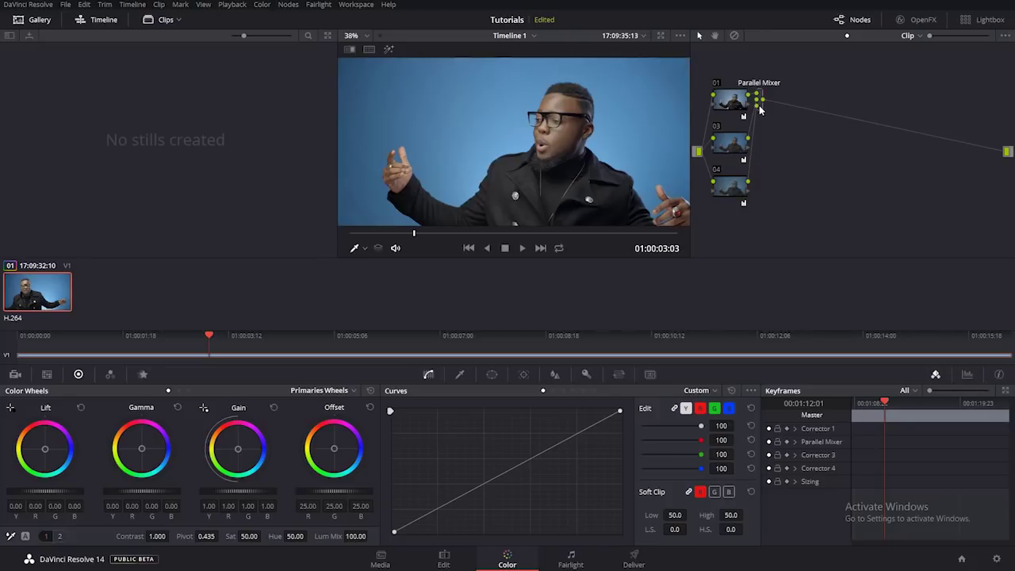
key("alt+s")
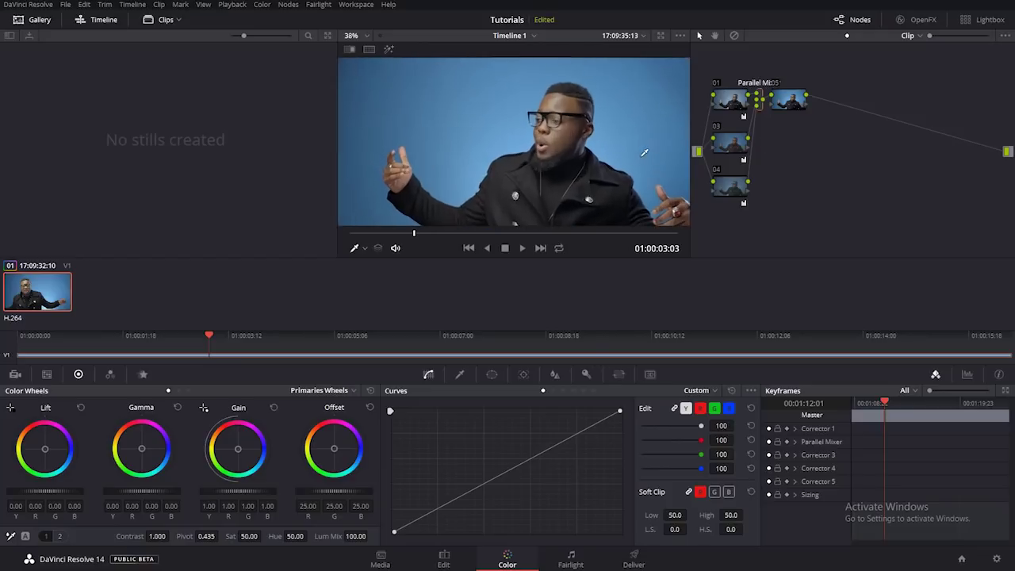
scroll(644, 153, "down", 2)
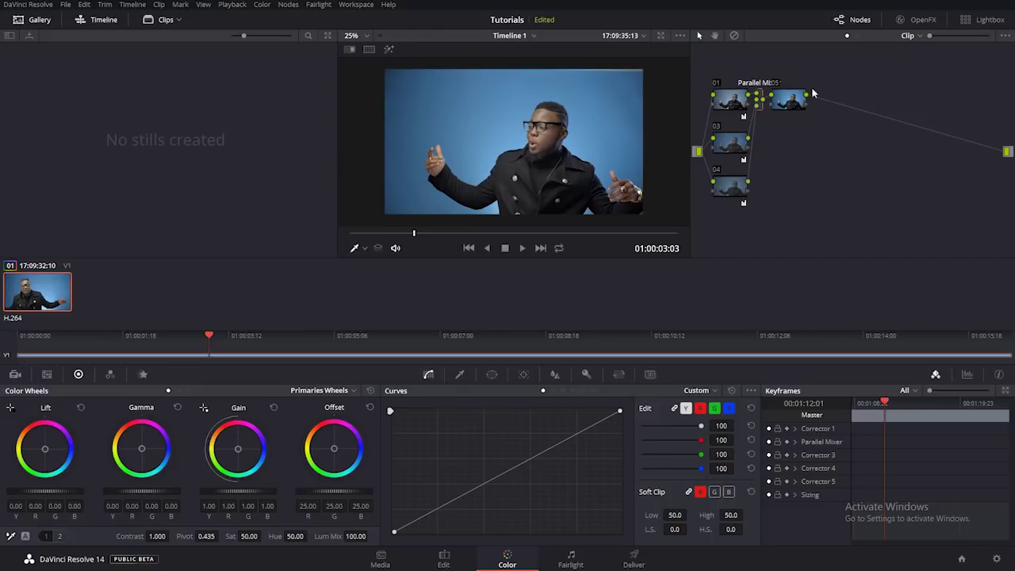
scroll(607, 139, "up", 1)
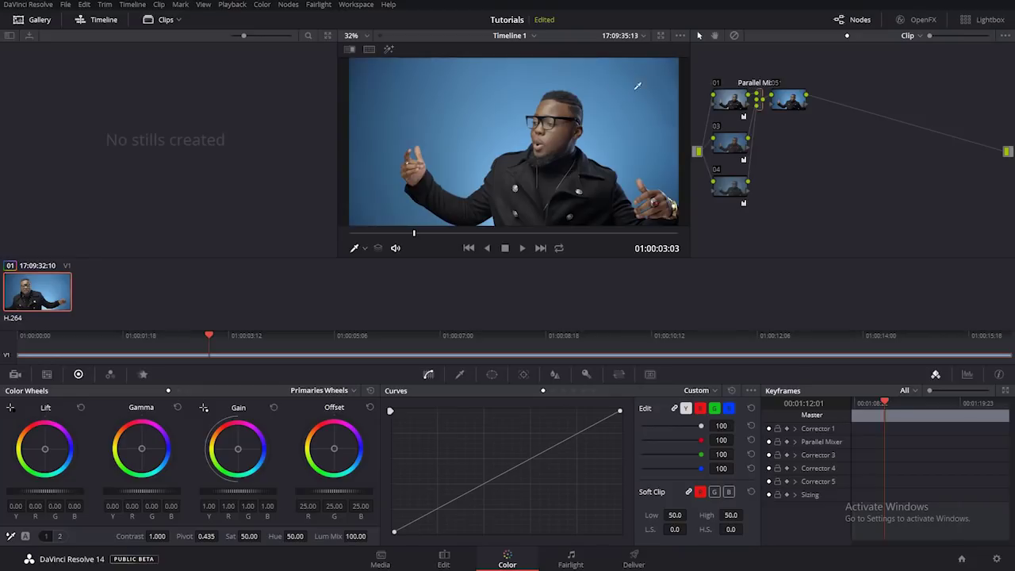
- Move node 05 clear of the Parallel Mixer and key the subject's skin with the HSL qualifier, highlighting the selection in the viewer
left_click(786, 103)
left_click_drag(785, 98, 790, 101)
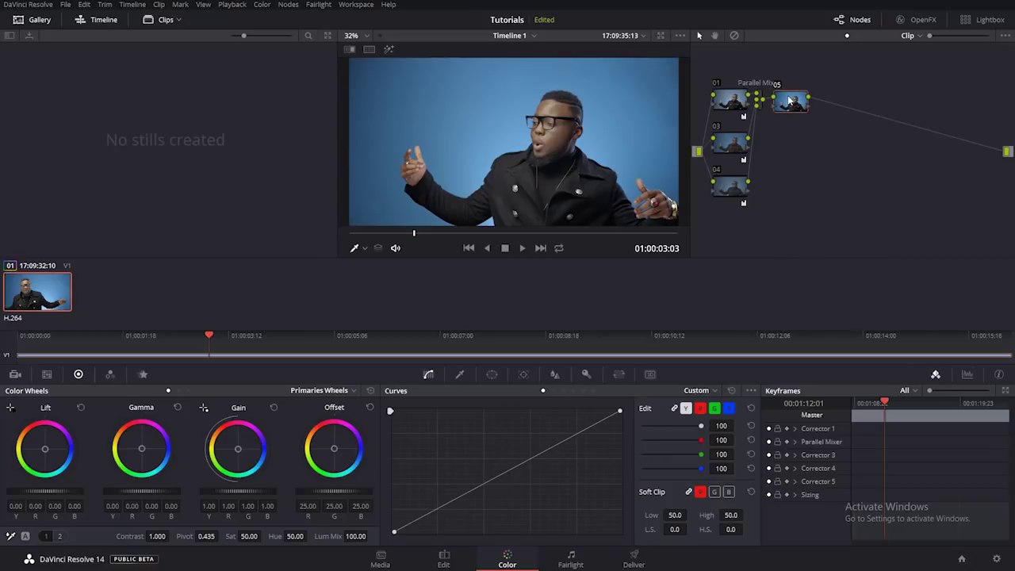
left_click(461, 376)
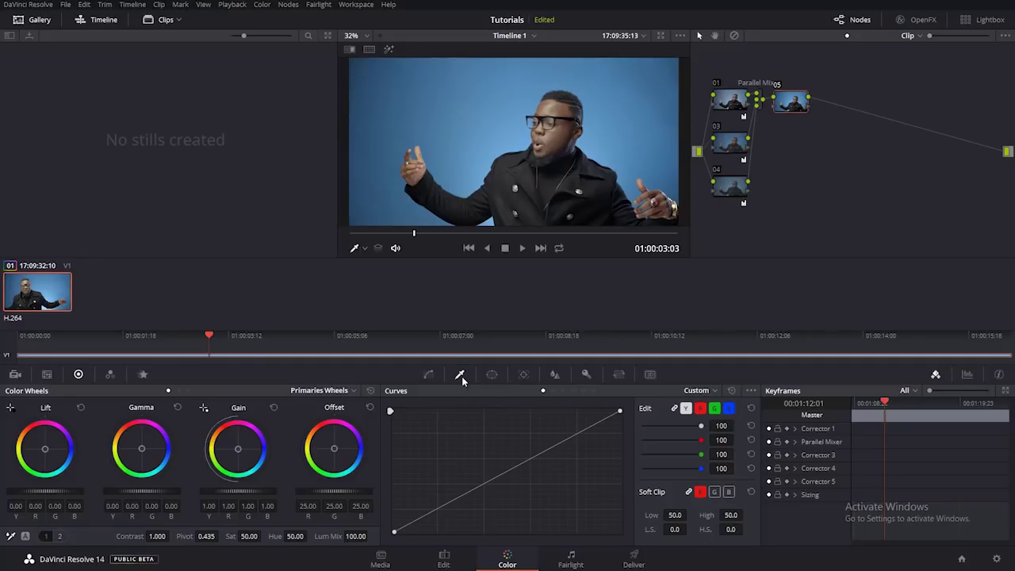
left_click(559, 131)
left_click(388, 50)
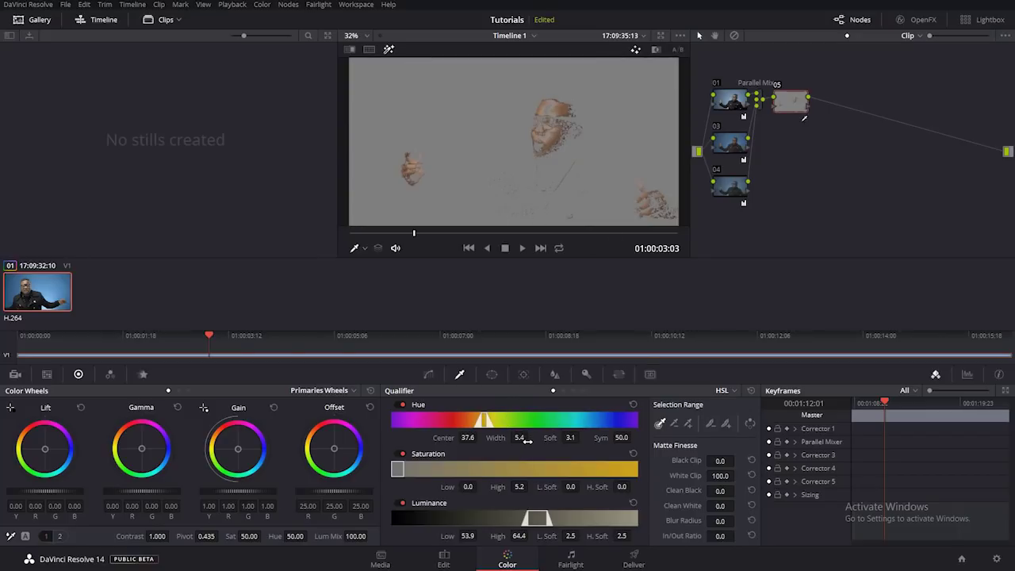
- Refine the skin key with hue width 16.1, saturation high 7.9 and blur radius 50.4, comparing the highlighted selection with the full image
left_click_drag(520, 437, 523, 437)
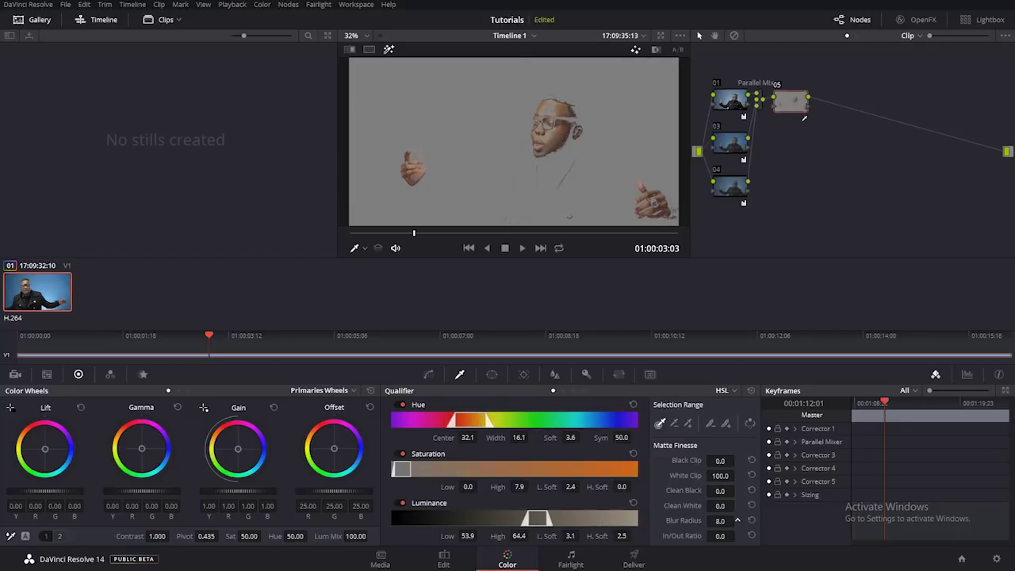
left_click_drag(718, 521, 723, 525)
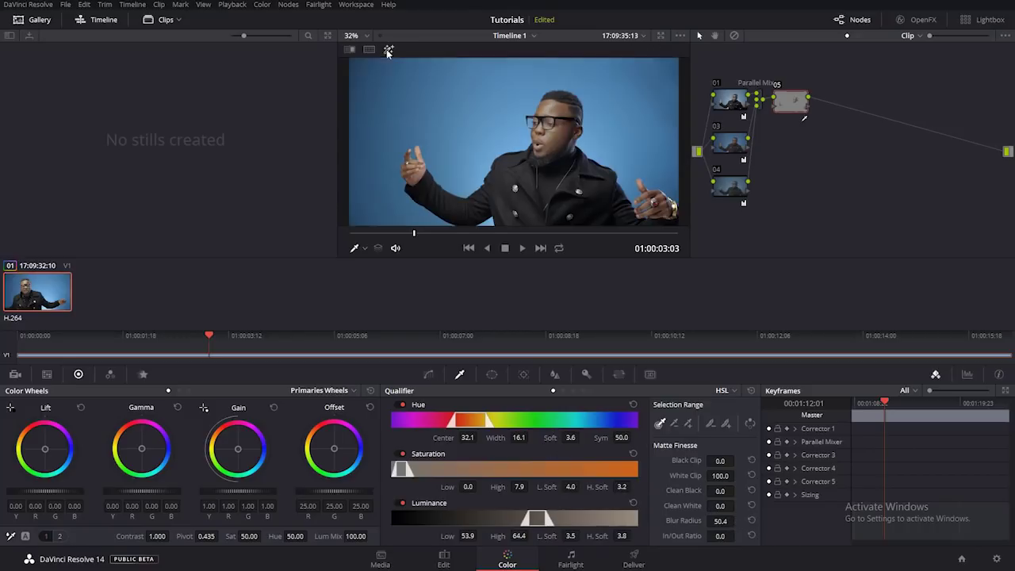
left_click(388, 49)
left_click(389, 49)
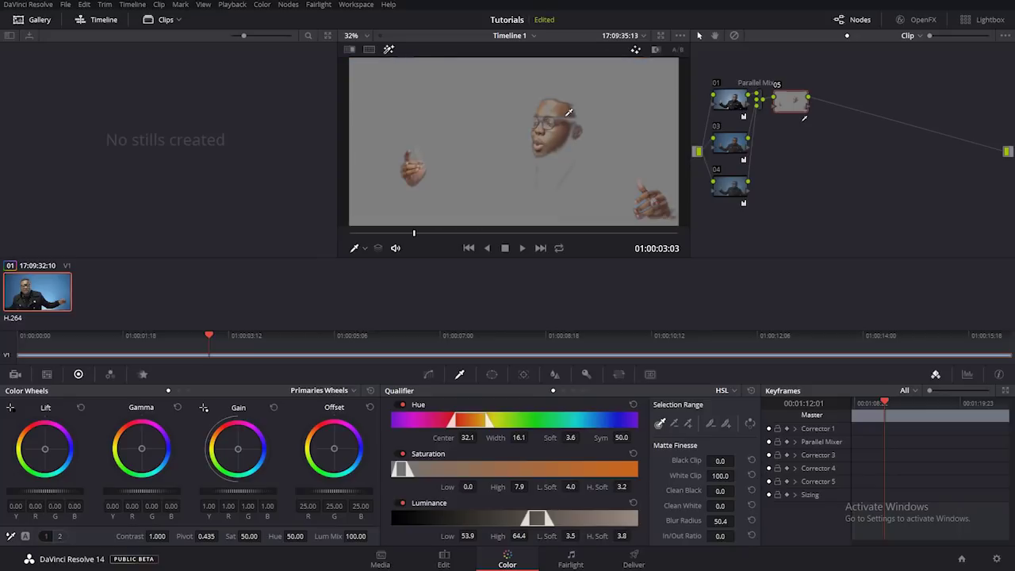
- Show the video scopes for the highlighted skin selection
left_click(356, 4)
mouse_move(396, 85)
left_click(453, 86)
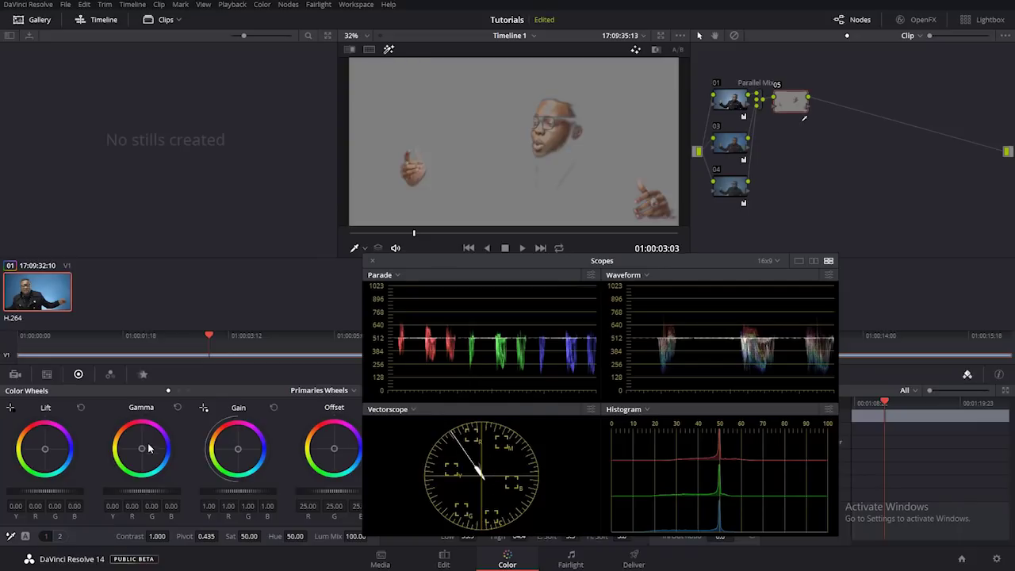
- Try tinting the skin selection's gamma toward magenta-red and toward yellow-green, comparing the full image, and reset the gamma
left_click_drag(143, 446, 146, 442)
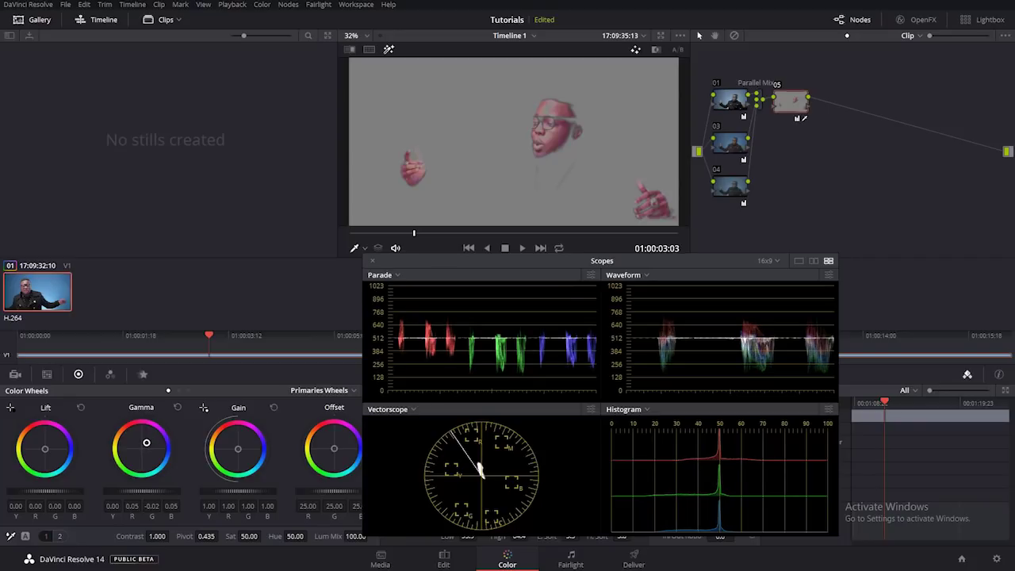
left_click(388, 50)
left_click(388, 49)
left_click_drag(146, 444, 137, 452)
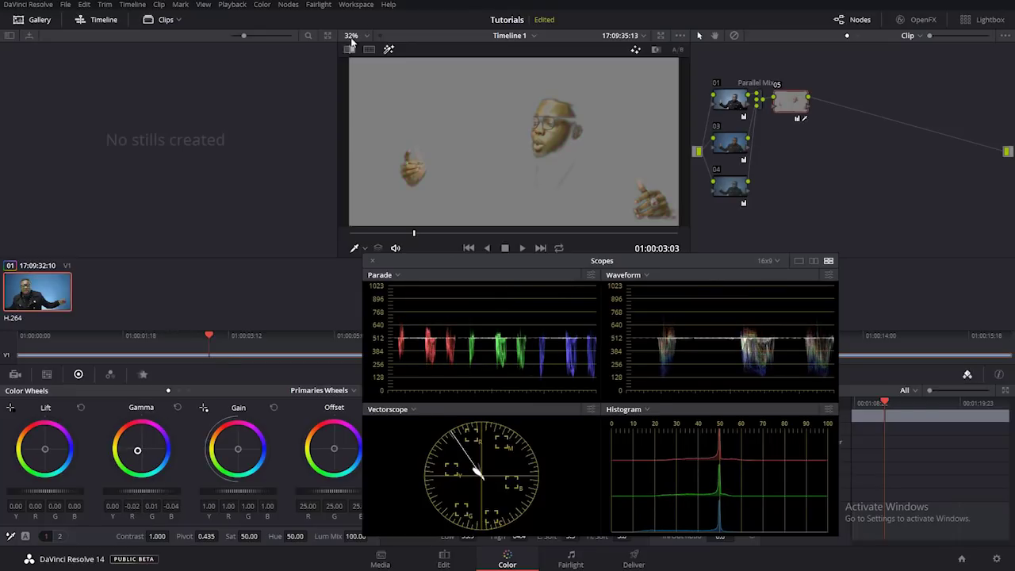
left_click(388, 49)
left_click(389, 49)
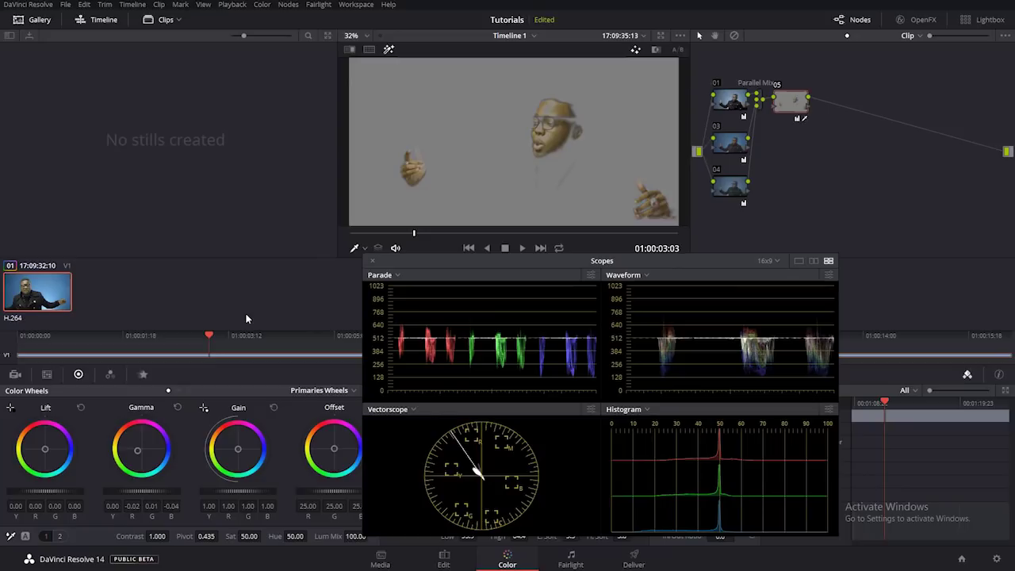
double_click(137, 450)
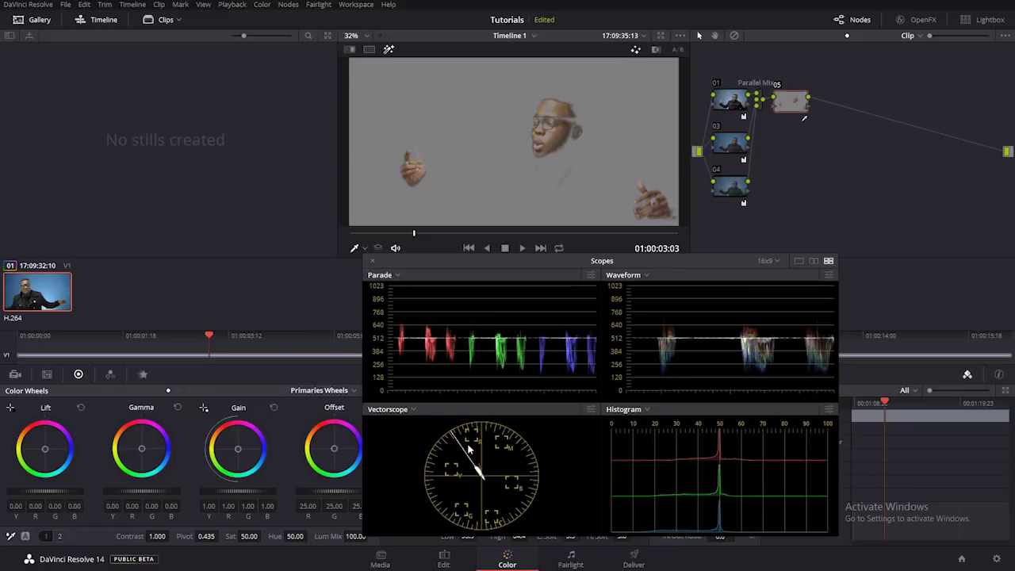
- Nudge the skin's gamma color balance very slightly, compare the full image with node 05 off and on, and close the scopes
left_click_drag(141, 447, 141, 449)
left_click(389, 49)
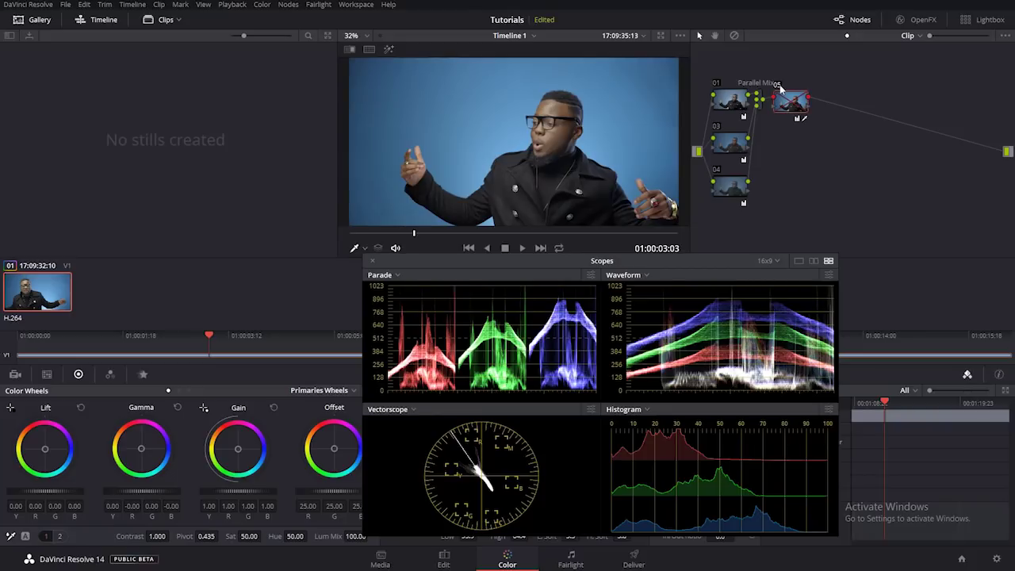
left_click(372, 260)
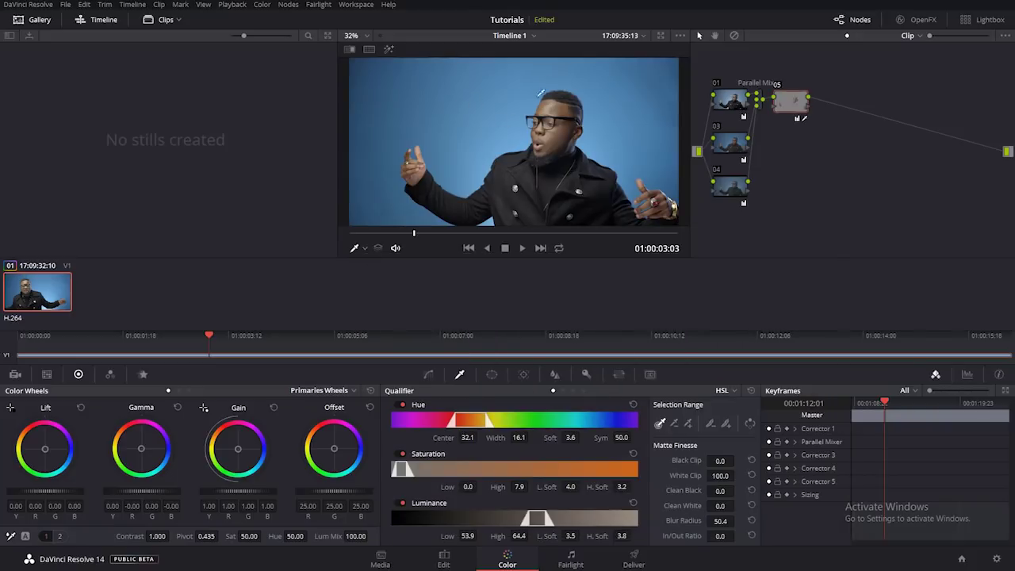
- Add a parallel node to node 05 and key the blue background with the qualifier, using a blur radius of 34
right_click(801, 103)
mouse_move(885, 133)
left_click(916, 158)
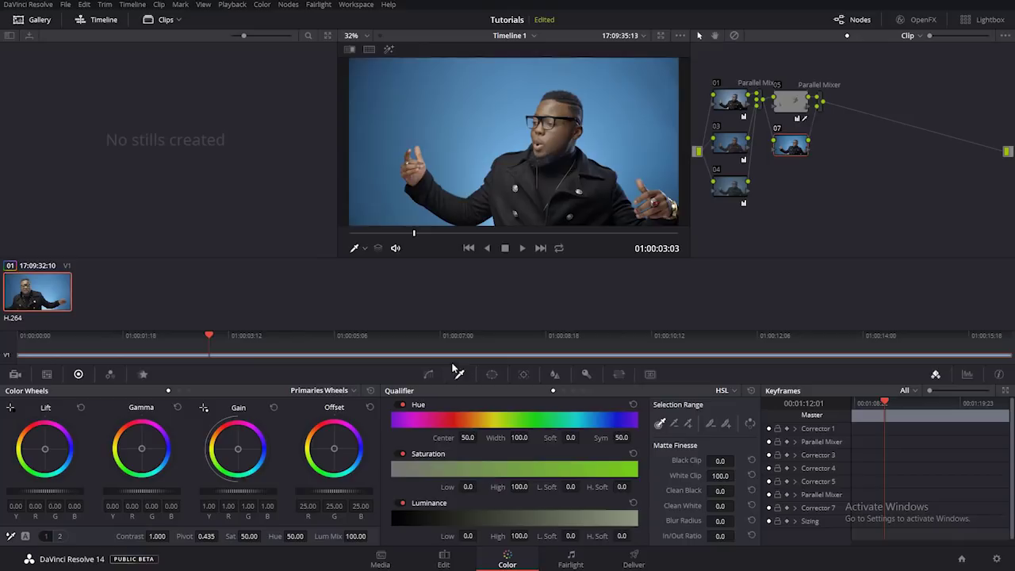
left_click(489, 119)
left_click(390, 49)
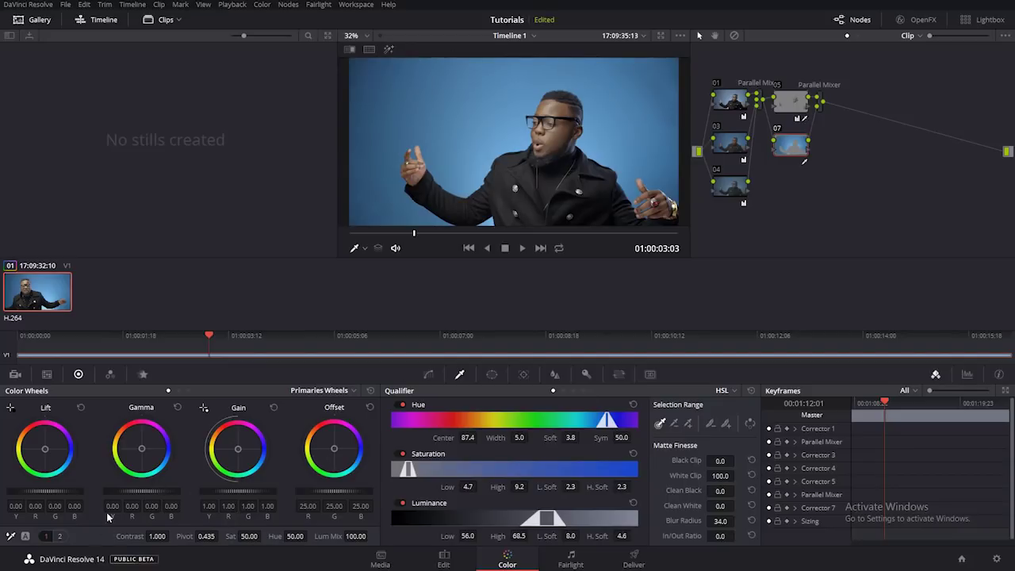
- Raise the saturation of the keyed blue background in node 07 and set its temperature to -360
left_click_drag(247, 536, 257, 537)
left_click(60, 536)
left_click_drag(113, 538, 128, 536)
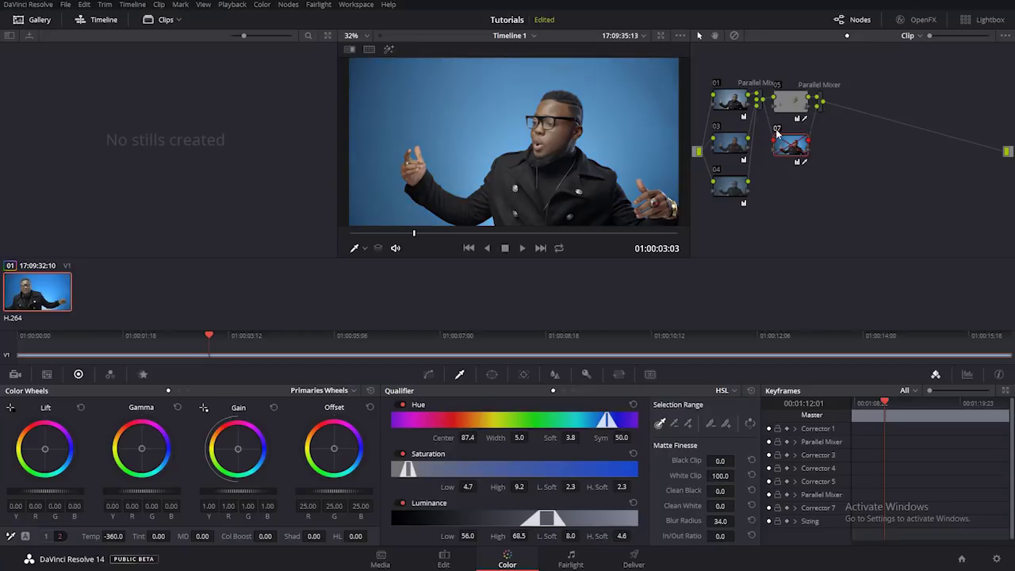
- Compare the clip with all grades bypassed and enabled in the viewer
left_click(734, 36)
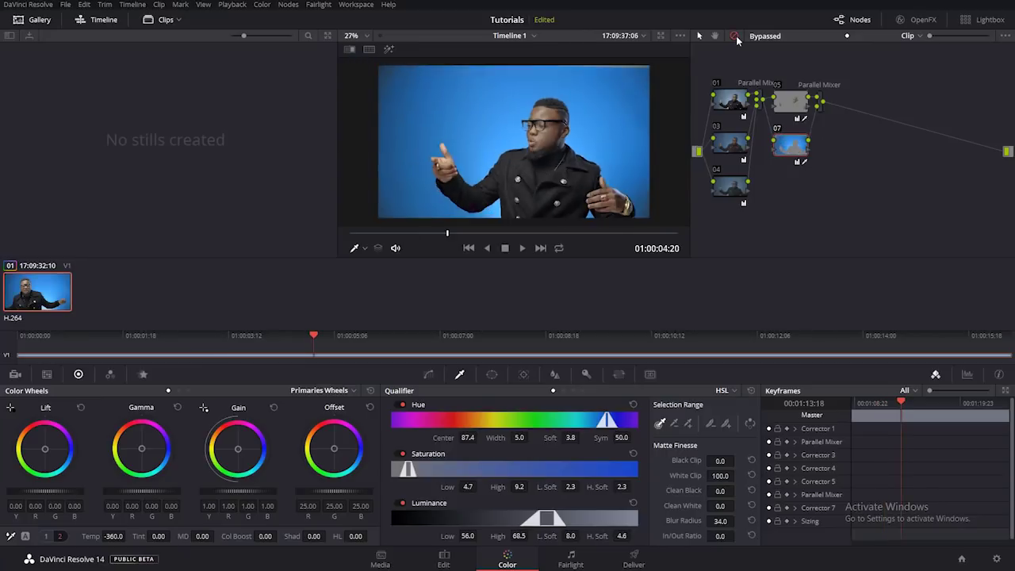
left_click(736, 36)
left_click(736, 35)
left_click(736, 36)
left_click(736, 36)
left_click(736, 36)
left_click(736, 36)
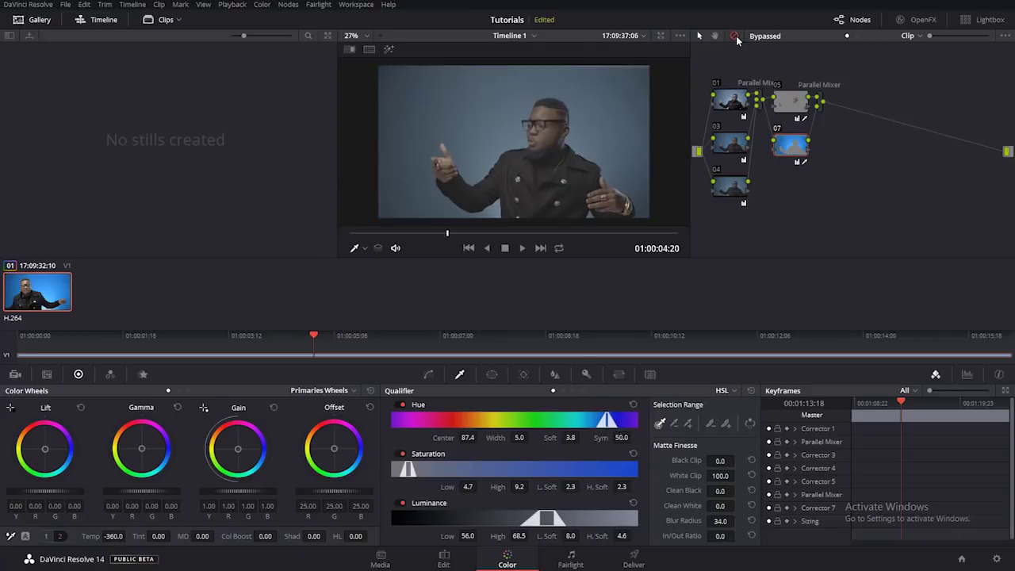
left_click(736, 36)
- Compare the graded and ungraded clip in full screen
key("ctrl+f")
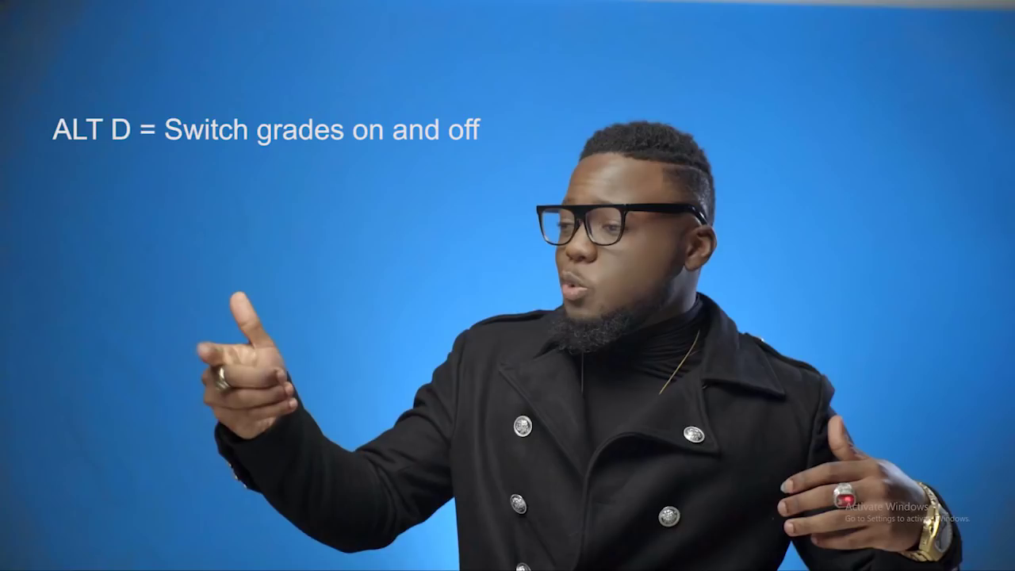
key("alt+d")
key("alt+d")
key("alt+d")
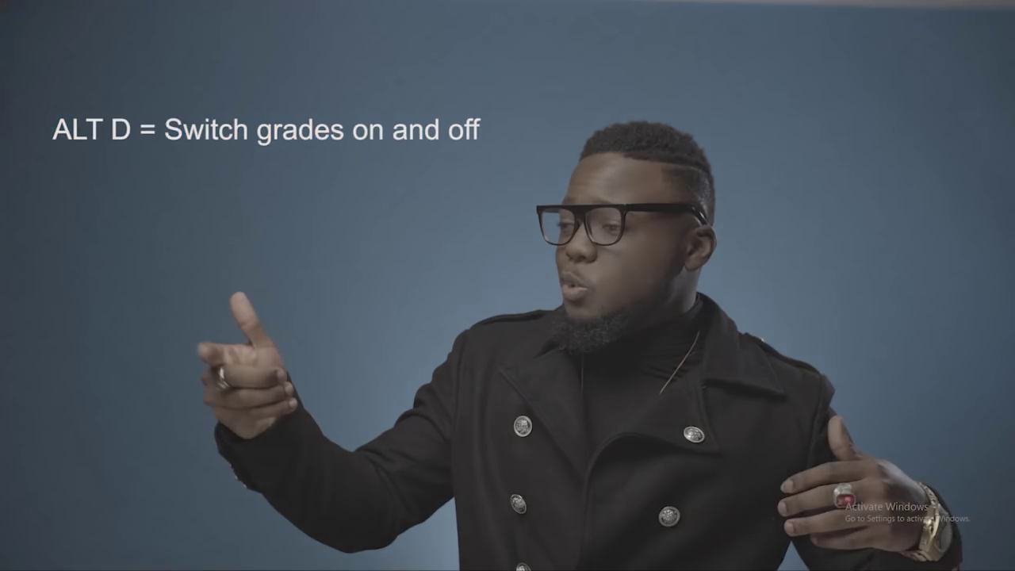
key("alt+d")
key("ctrl+f")
- Go to about 01:00:10:05 and add a serial node after the second Parallel Mixer
left_click_drag(405, 355, 646, 354)
key("space")
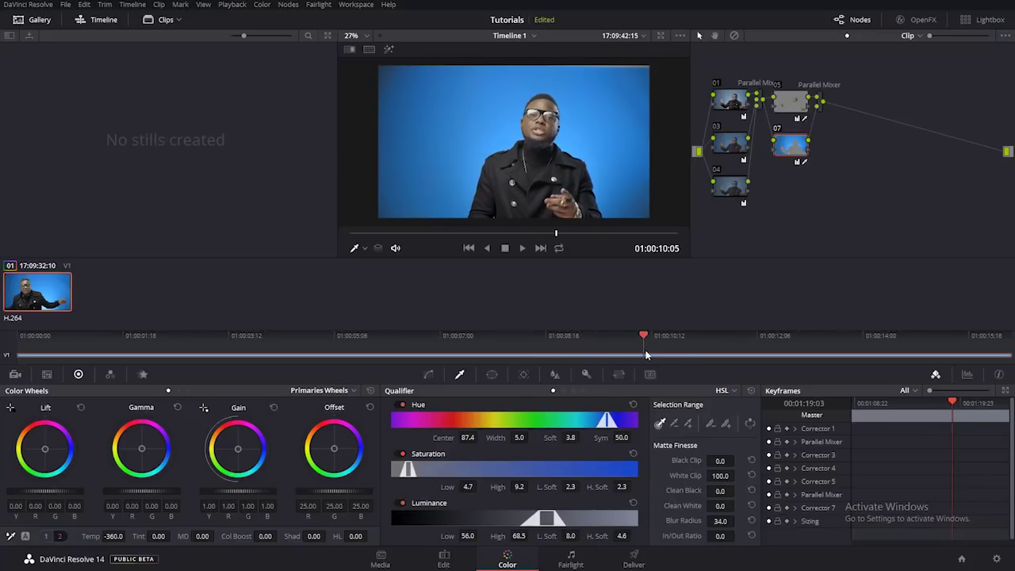
left_click(821, 110)
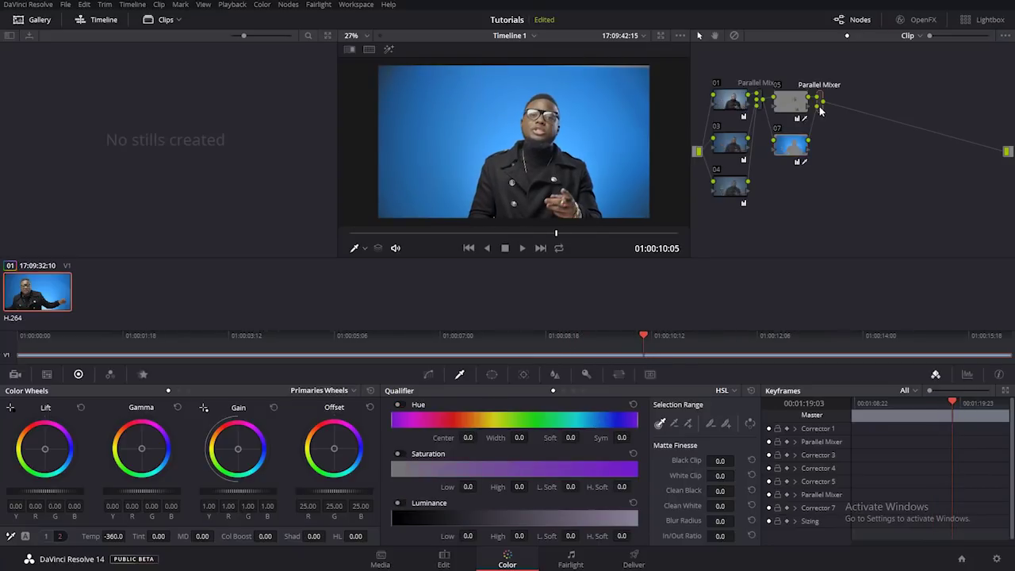
right_click(821, 110)
mouse_move(848, 116)
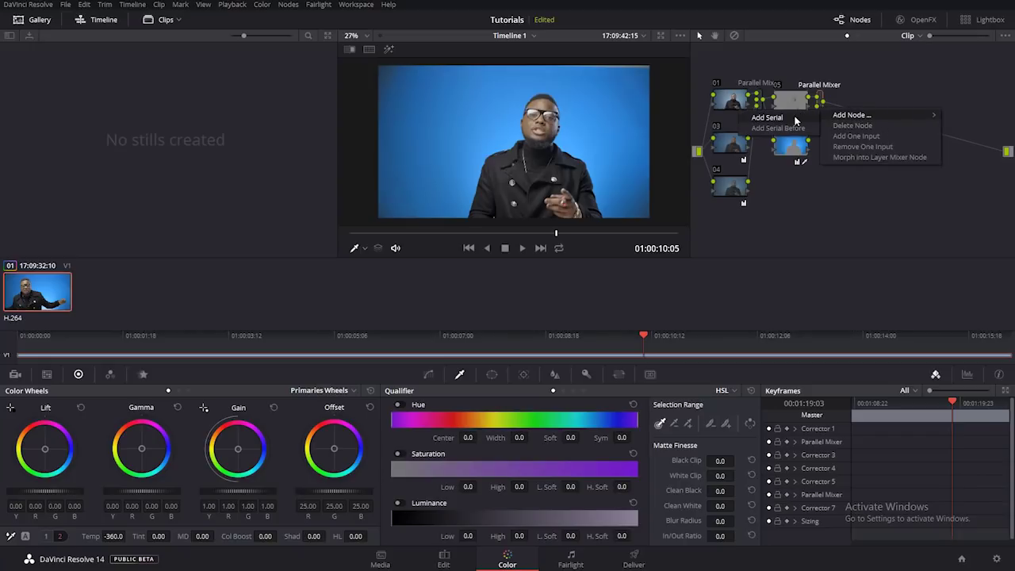
left_click(795, 118)
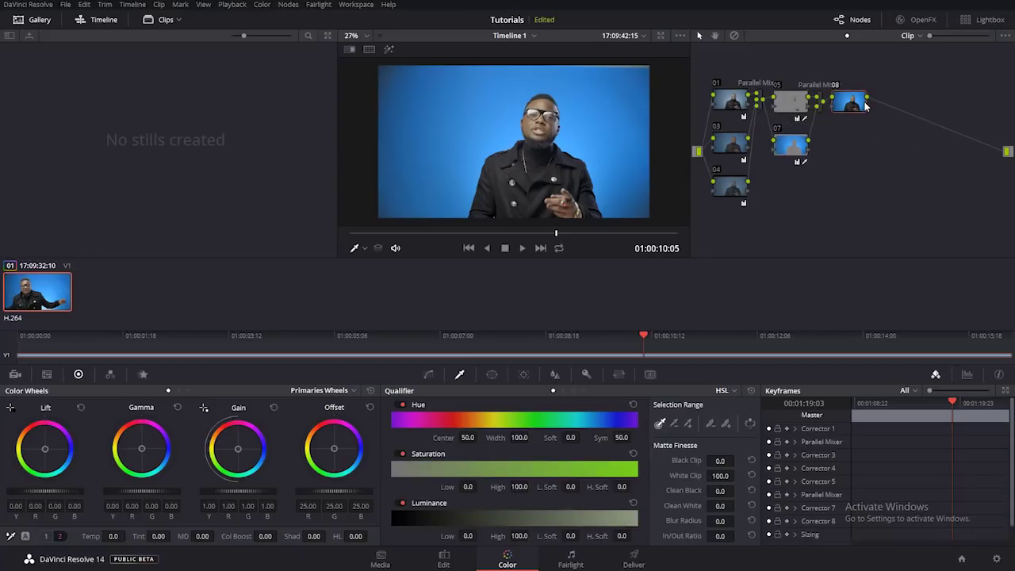
- Set node 08's saturation to 61.80 and contrast to 1.134, and review the result in full screen
left_click(48, 537)
left_click_drag(233, 535, 249, 536)
left_click_drag(159, 536, 172, 536)
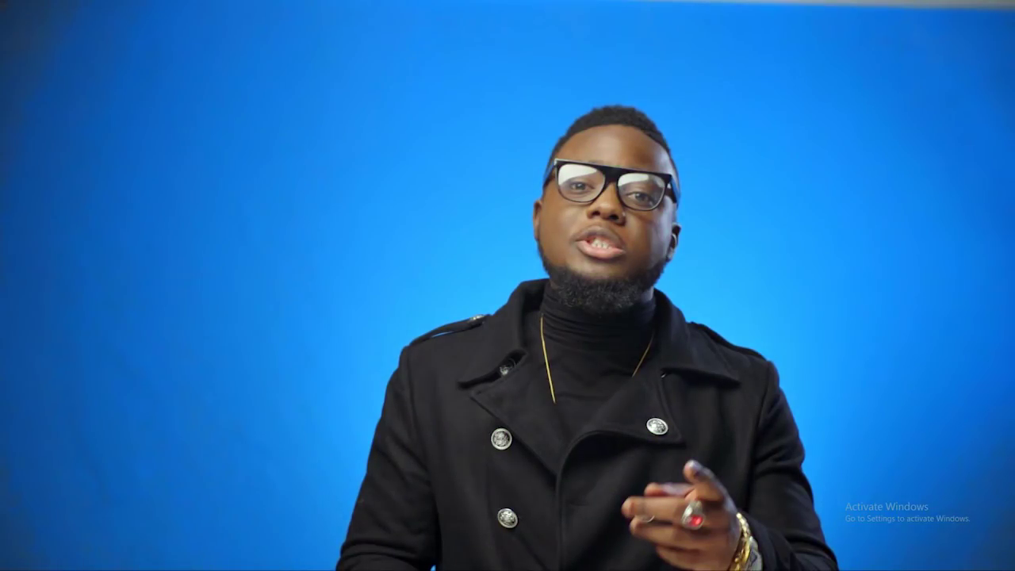
key("Escape")
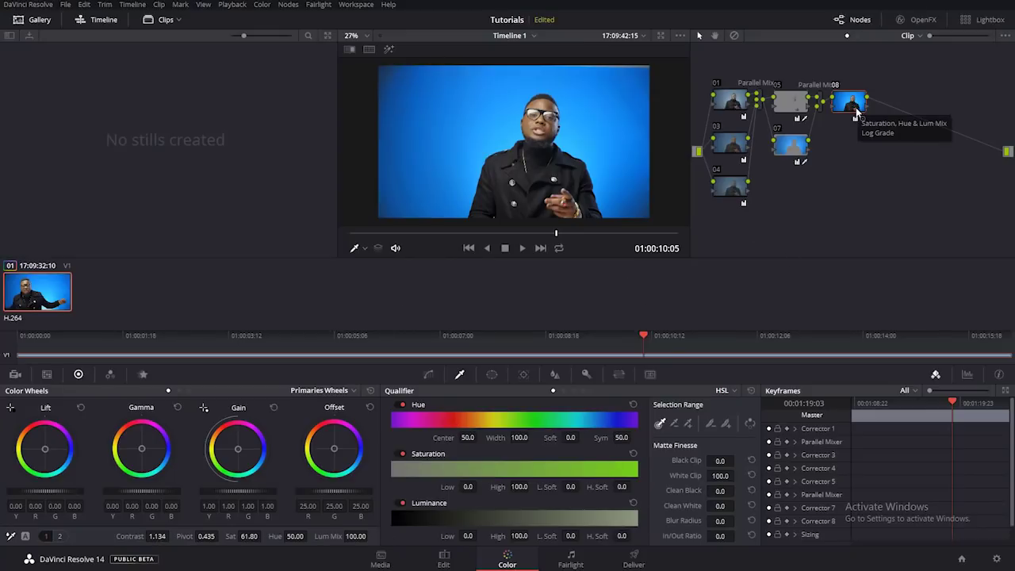
- Add a serial node after node 08, apply the ASCEND - Enhance 3D LUT to it, and compare it disabled and enabled
key("alt+s")
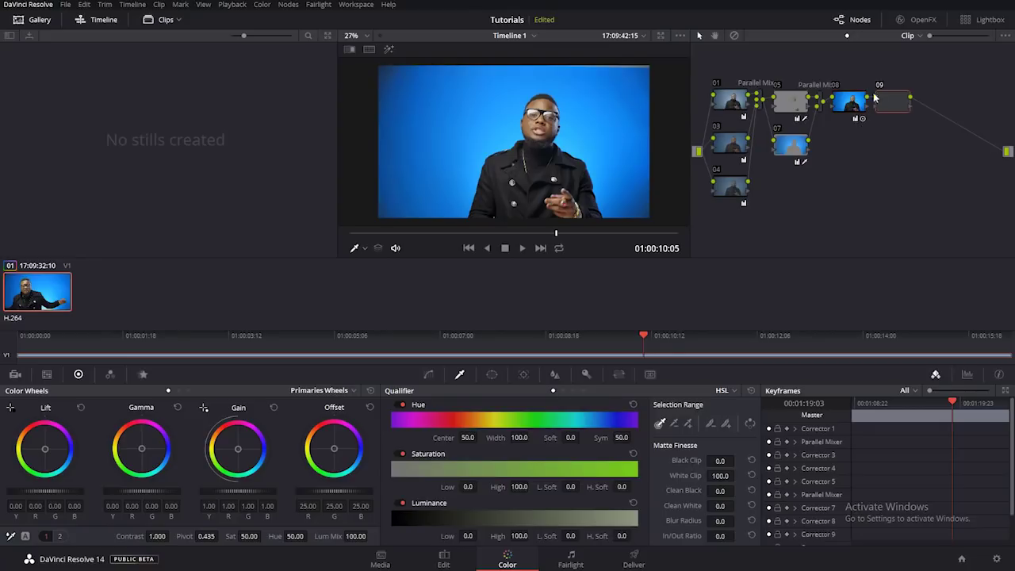
right_click(894, 105)
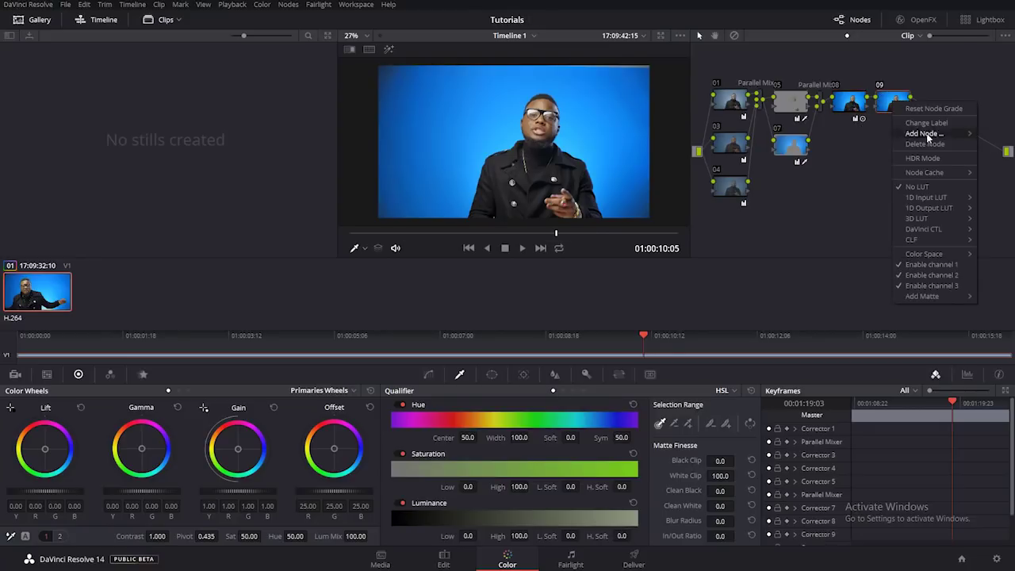
mouse_move(908, 220)
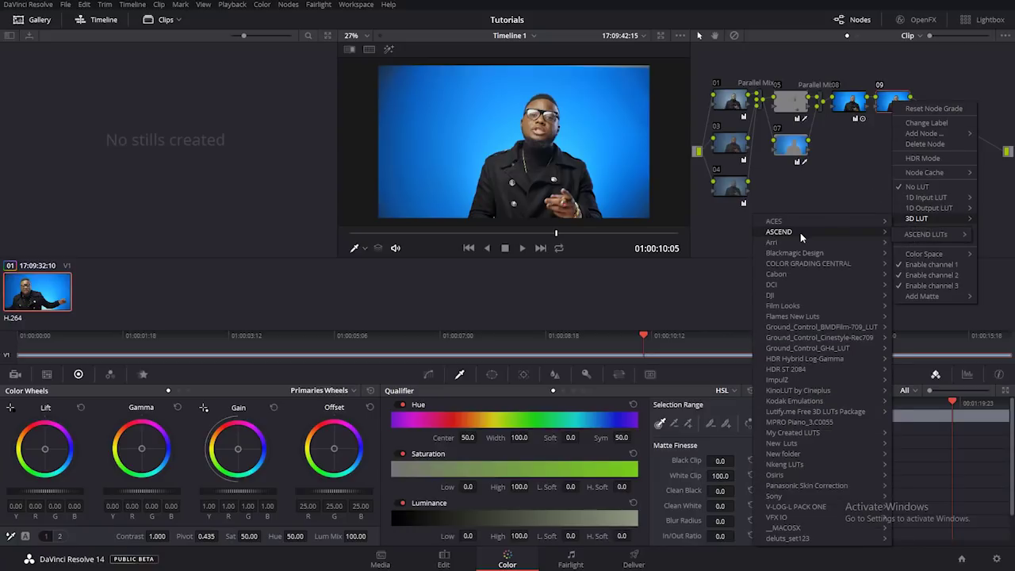
mouse_move(872, 233)
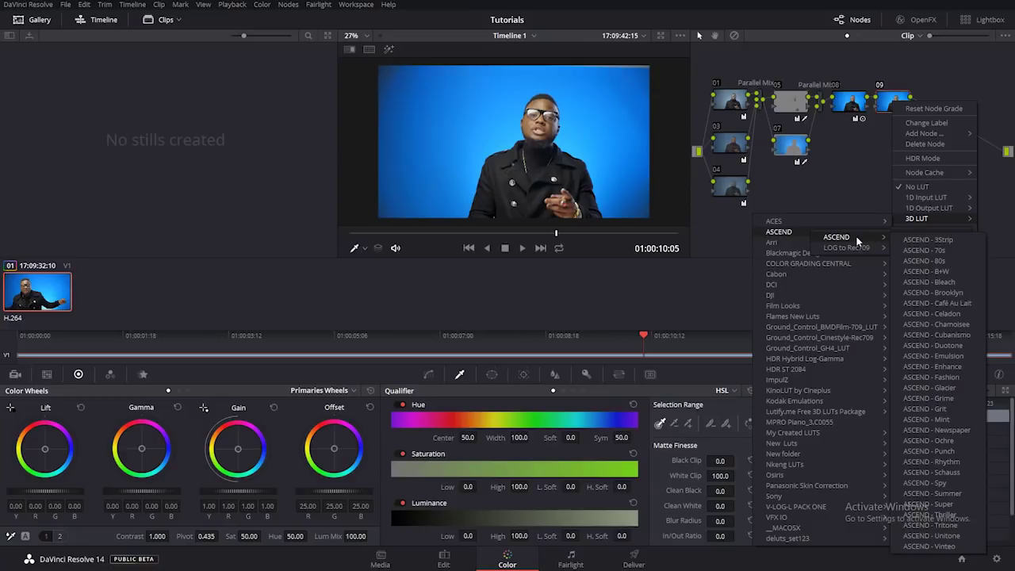
left_click(932, 366)
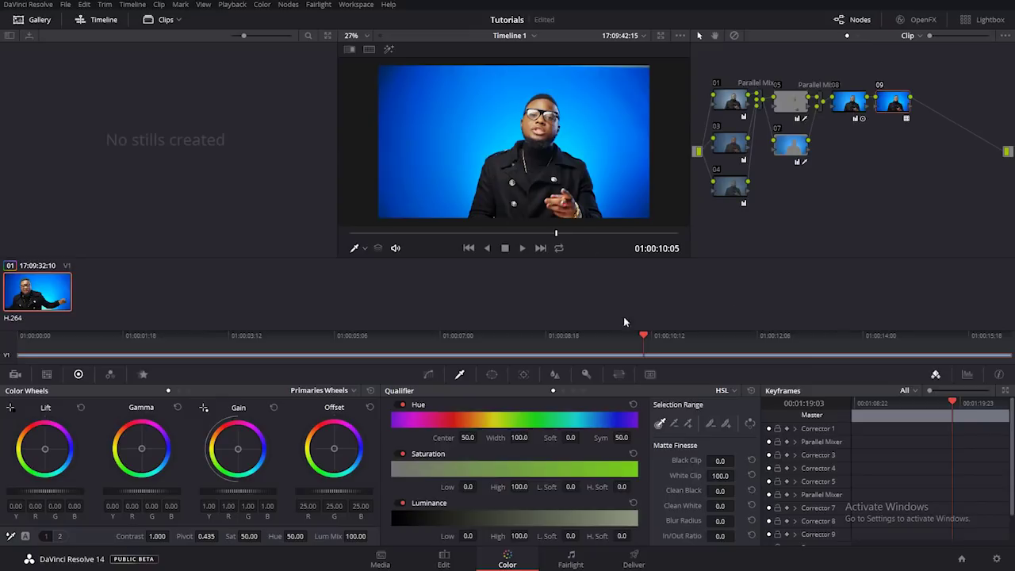
left_click(879, 87)
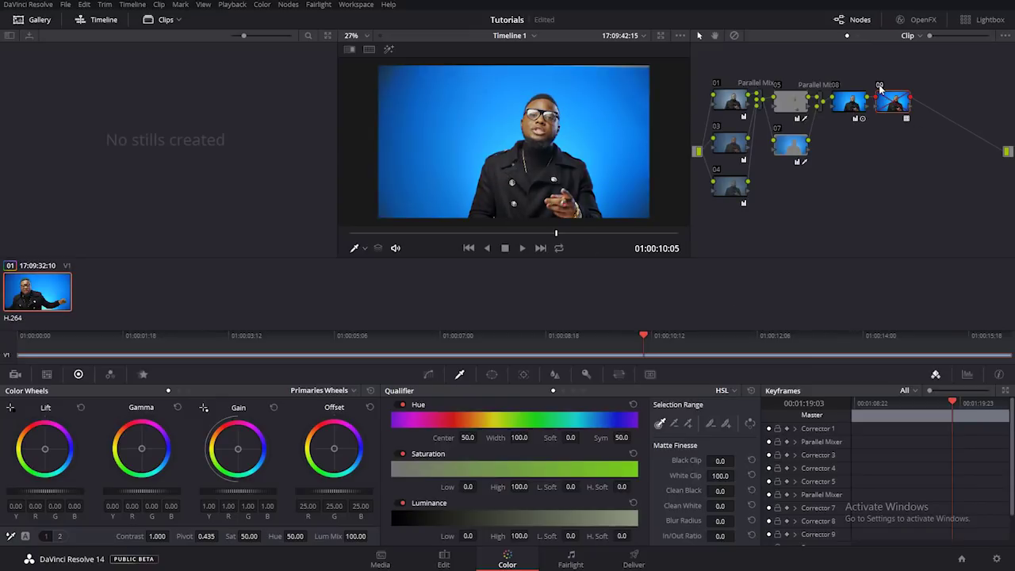
left_click(879, 87)
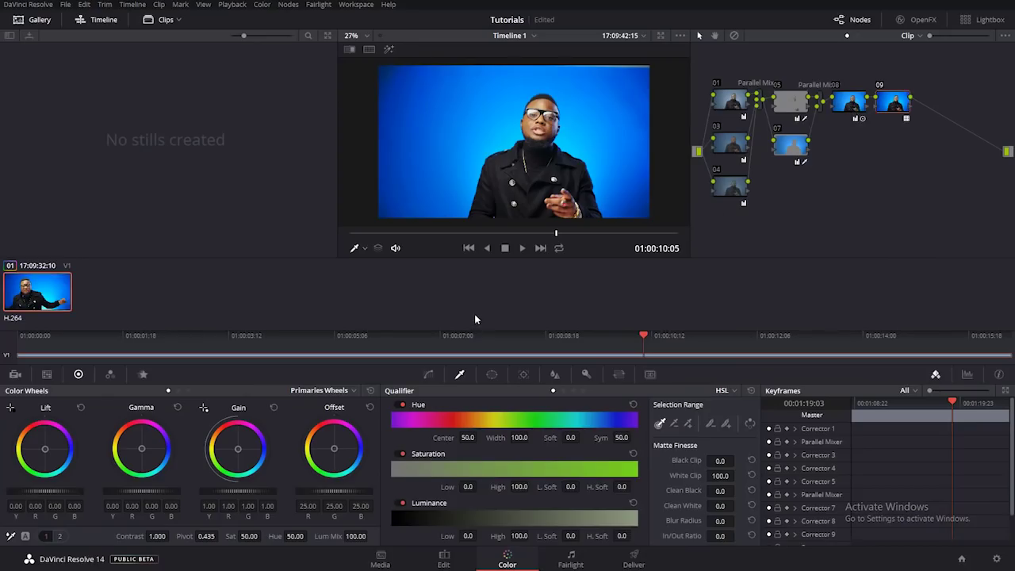
- Try key output gains of 0.5 and 2 on node 09 to vary the LUT's strength
left_click(585, 375)
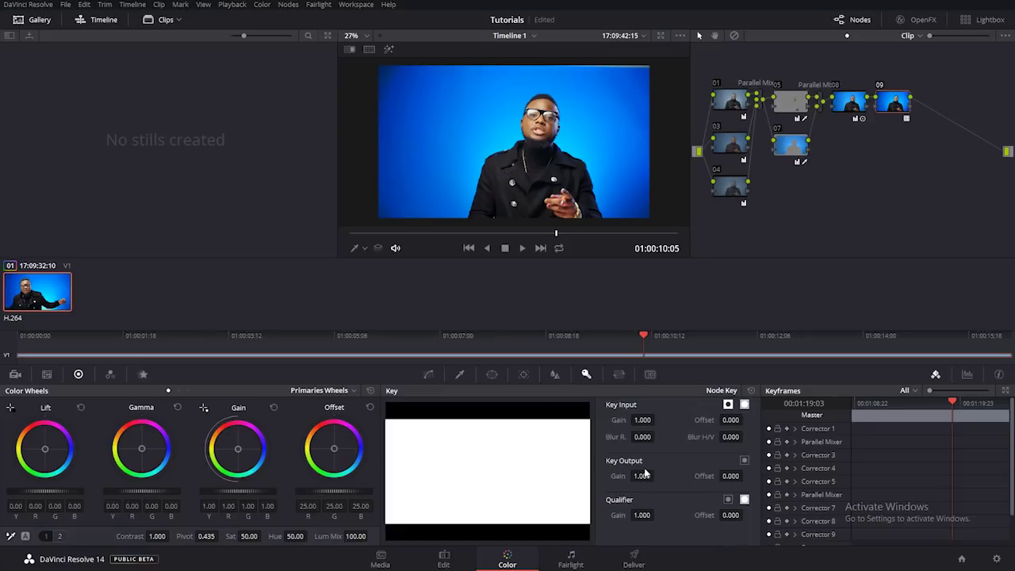
double_click(641, 476)
type("0.5")
key("Return")
double_click(642, 476)
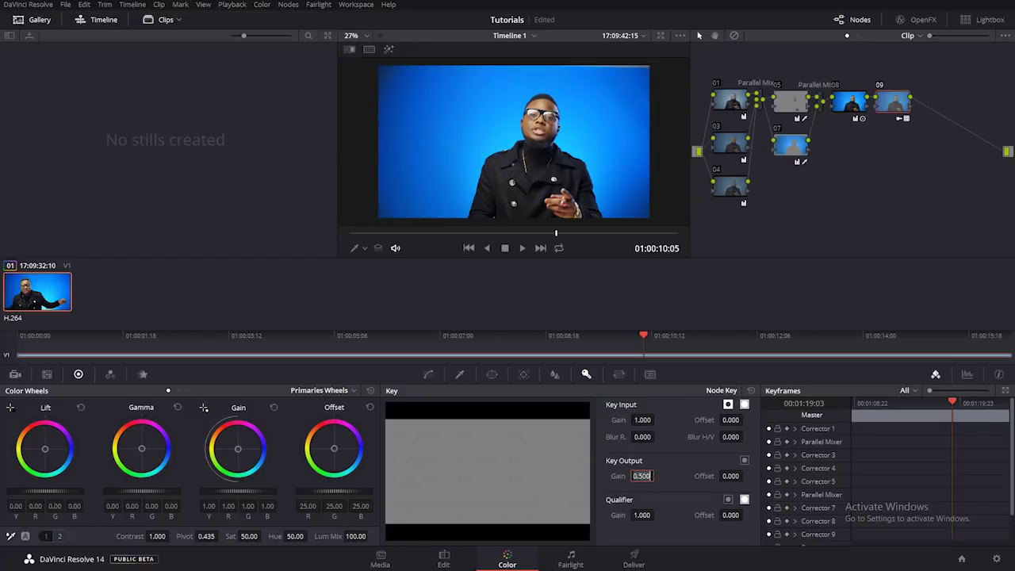
type("2")
key("Return")
- Reset node 09's grade, reapply its 3D LUT, and review the clip in full screen
right_click(892, 103)
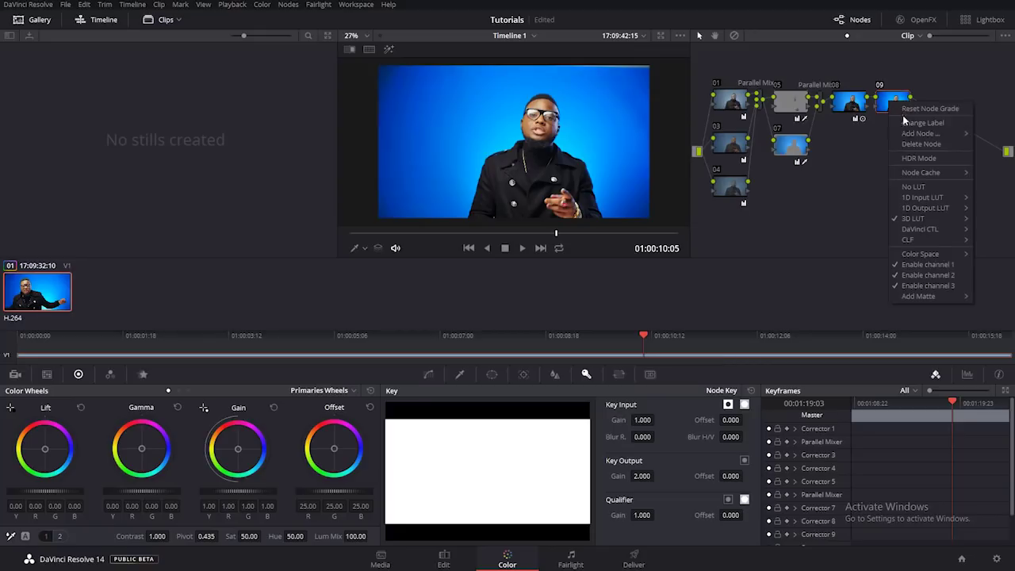
left_click(929, 107)
left_click(883, 89)
left_click(711, 140)
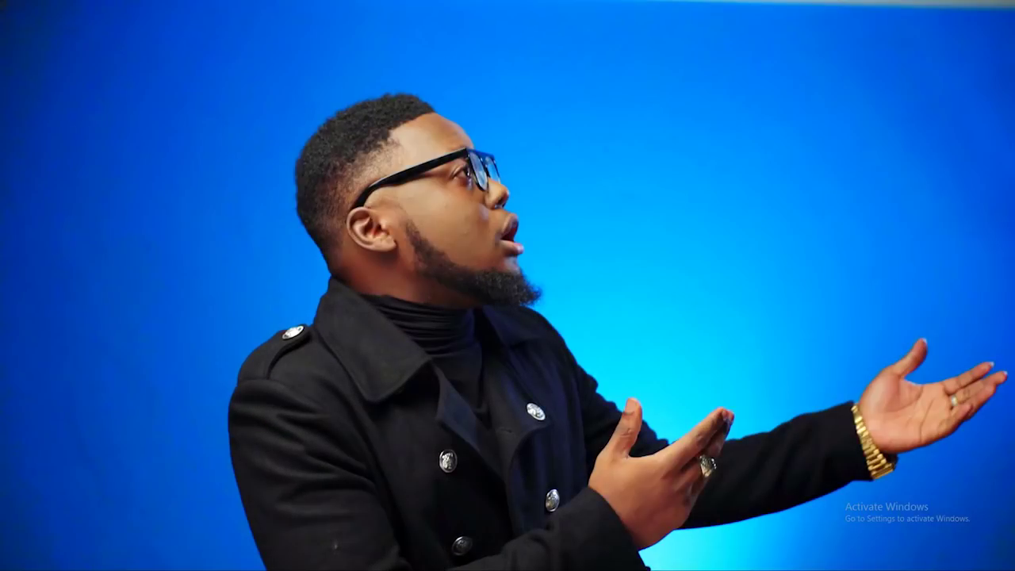
key("Escape")
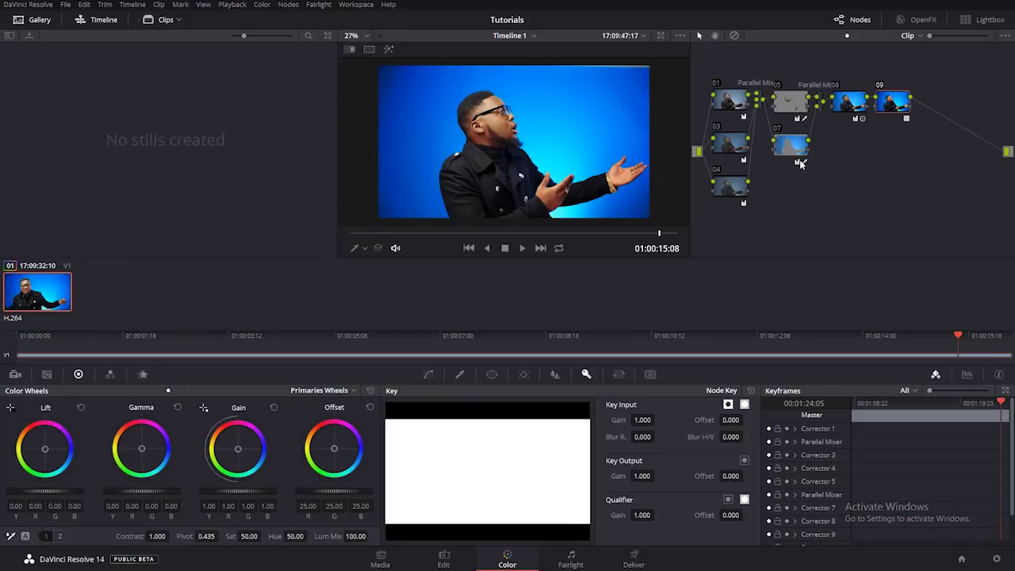
- Add a serial node after node 09 and slightly shift the color balance of its gain, gamma and lift
left_click(901, 104)
key("alt+s")
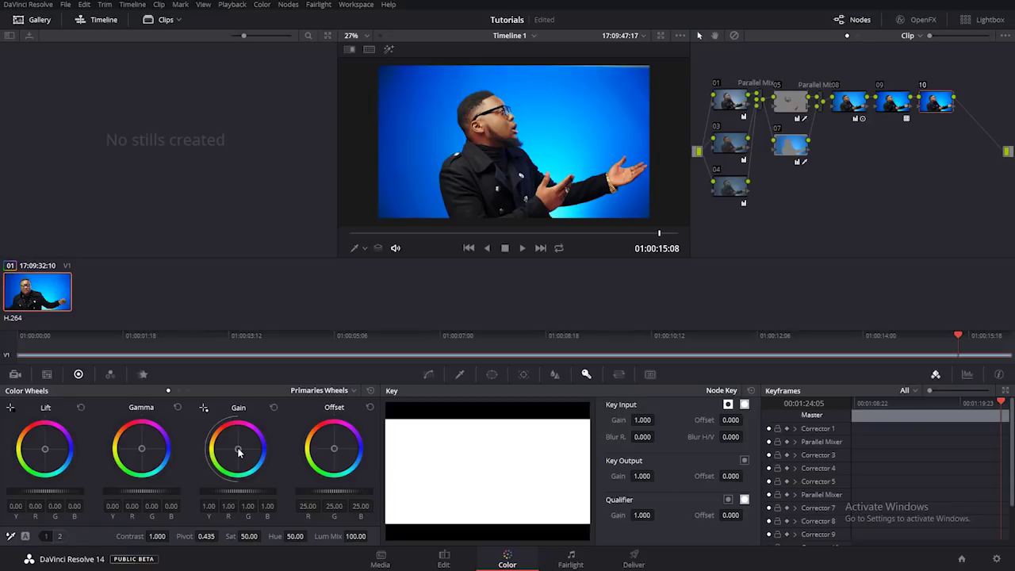
left_click_drag(238, 450, 240, 448)
left_click_drag(143, 451, 142, 449)
left_click_drag(50, 452, 44, 450)
- Add a serial node after node 10 and move the whole node tree back to make room before the output
key("alt+s")
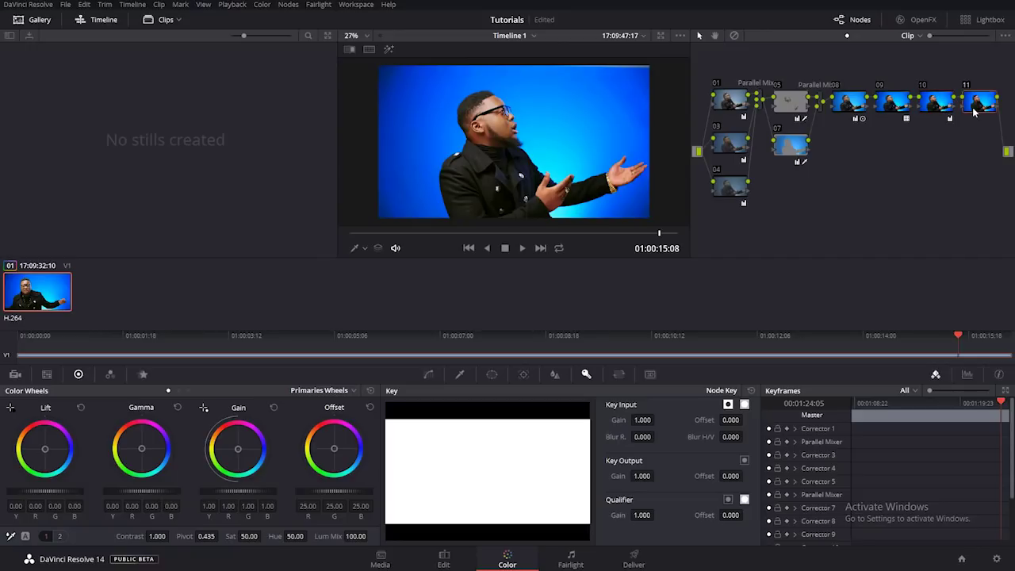
left_click_drag(964, 168, 872, 107)
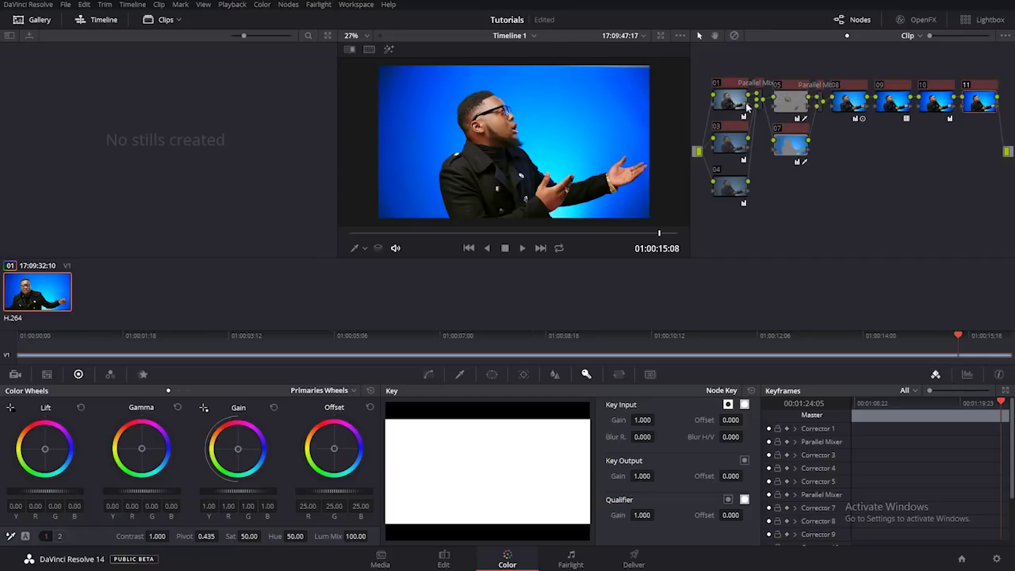
left_click_drag(997, 196, 713, 103)
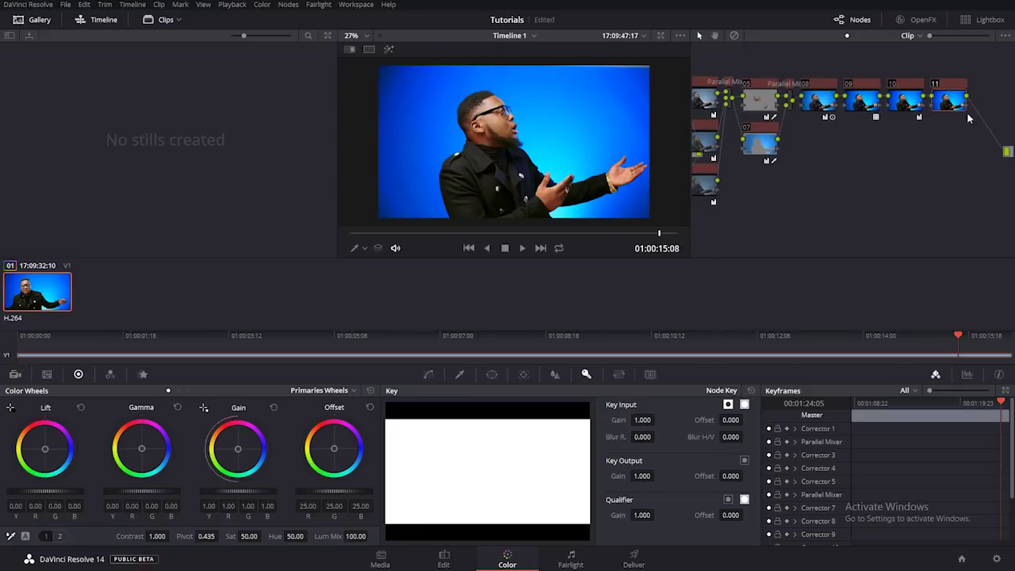
- Anchor the lower part of node 11's custom curve, raise its black point to fade the shadows, and check the frame in full screen
left_click(428, 374)
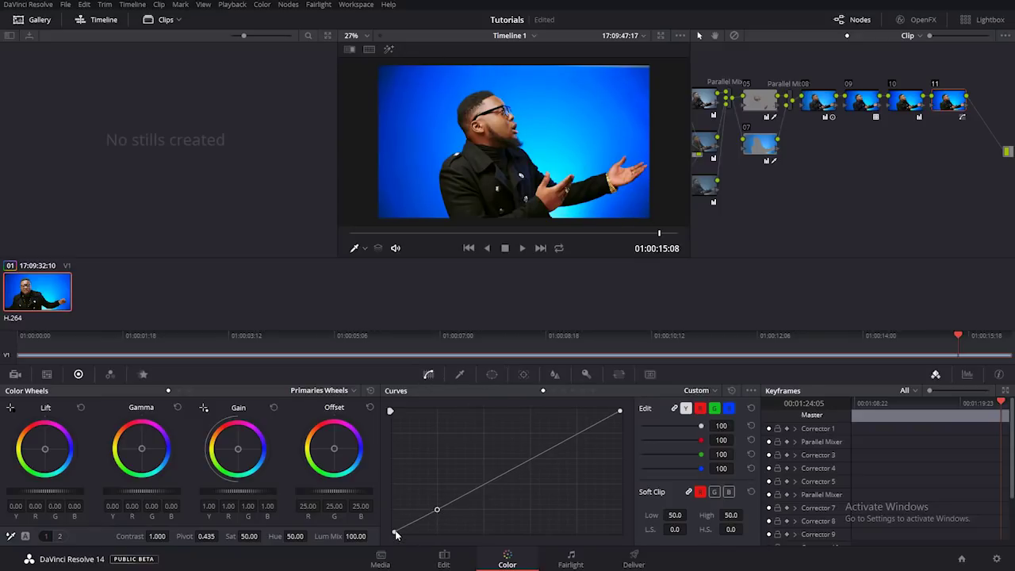
left_click_drag(392, 533, 389, 522)
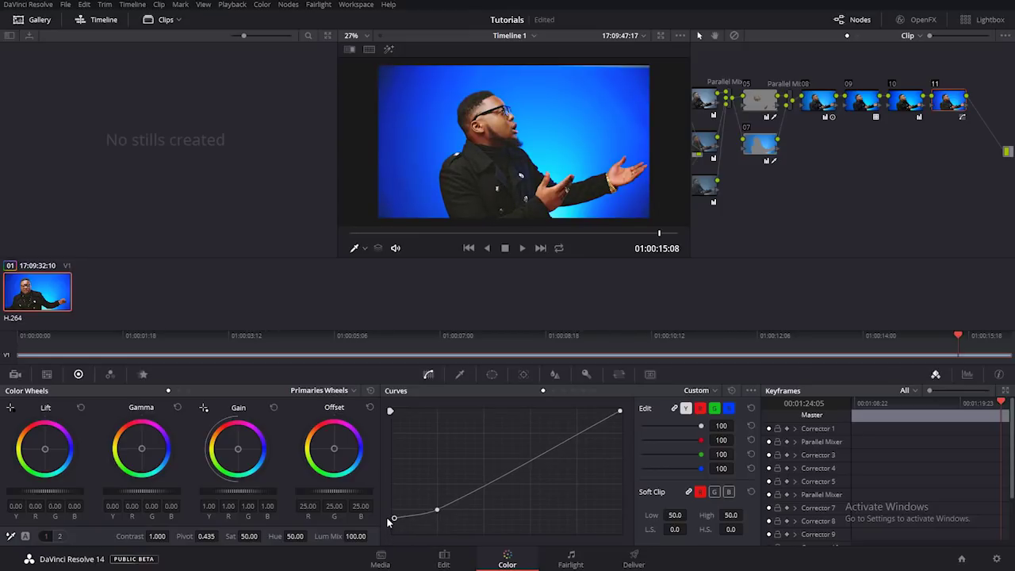
key("ctrl+f")
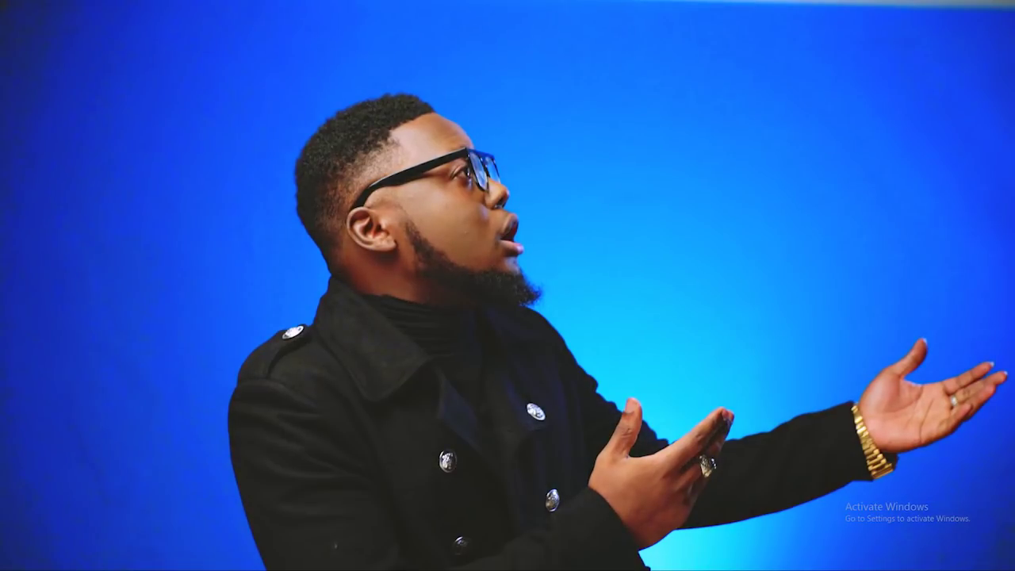
key("ctrl+f")
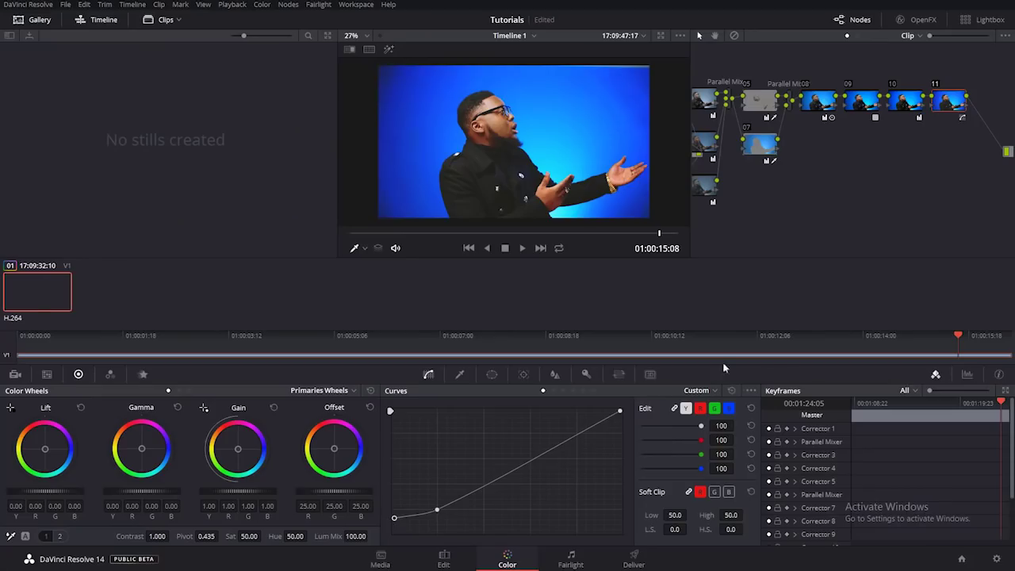
- Play the graded clip from its start in full screen to review the faded look
key("Home")
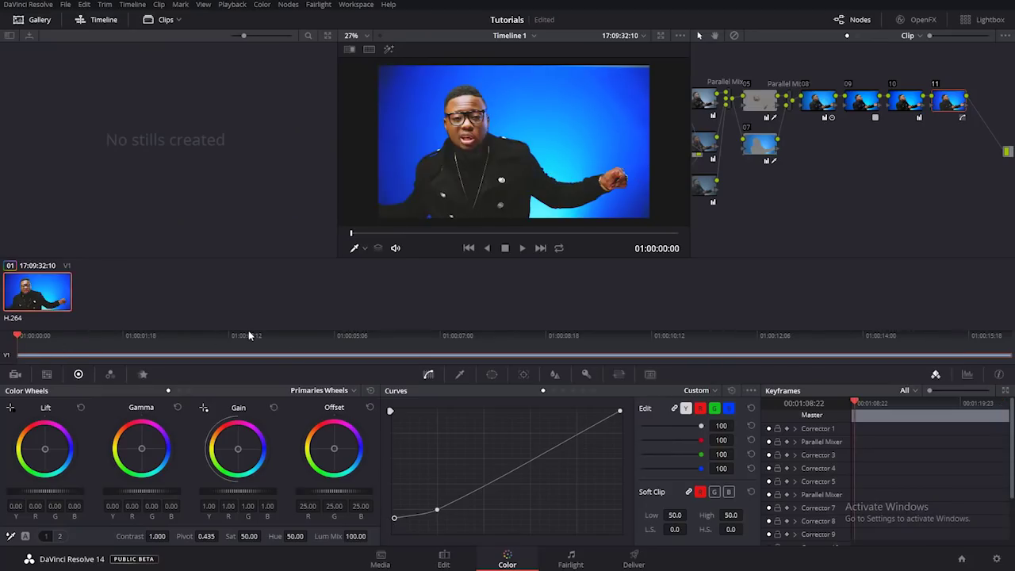
key("space")
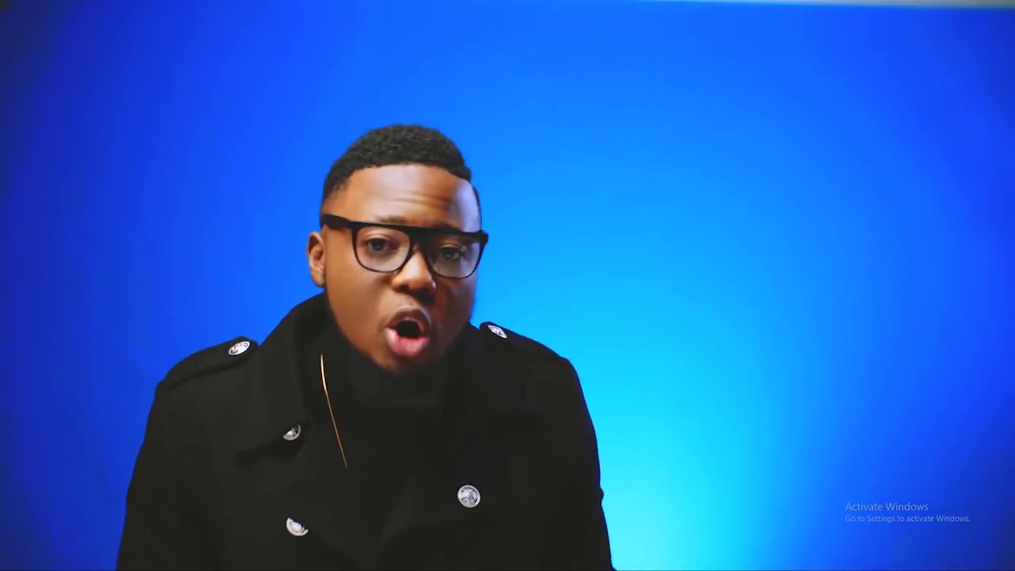
key("Escape")
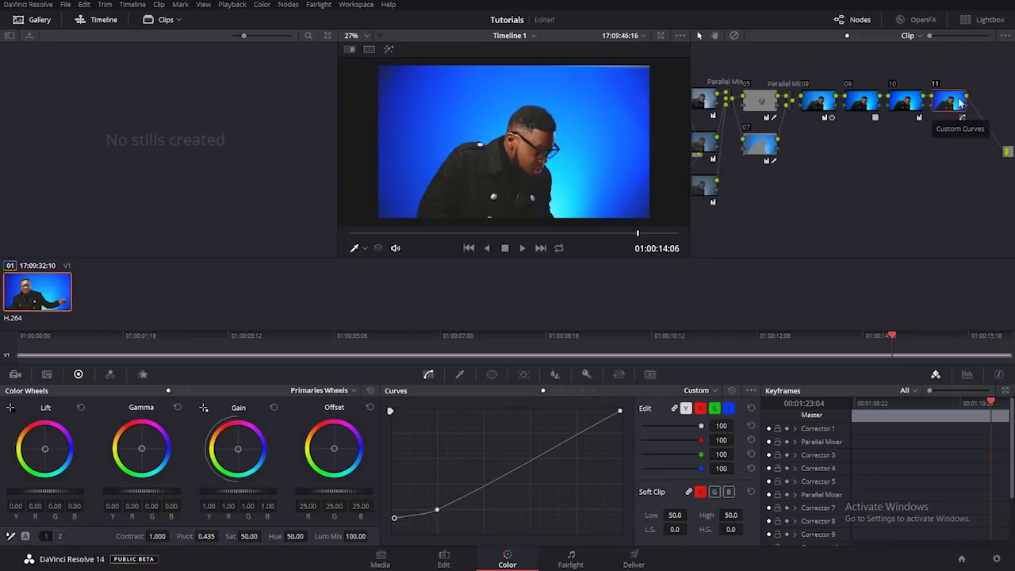
- Add a serial node after node 11 and use its Lum Vs Sat curve to lower the darkest shadows' saturation to 0, anchoring the brighter tones
key("alt+s")
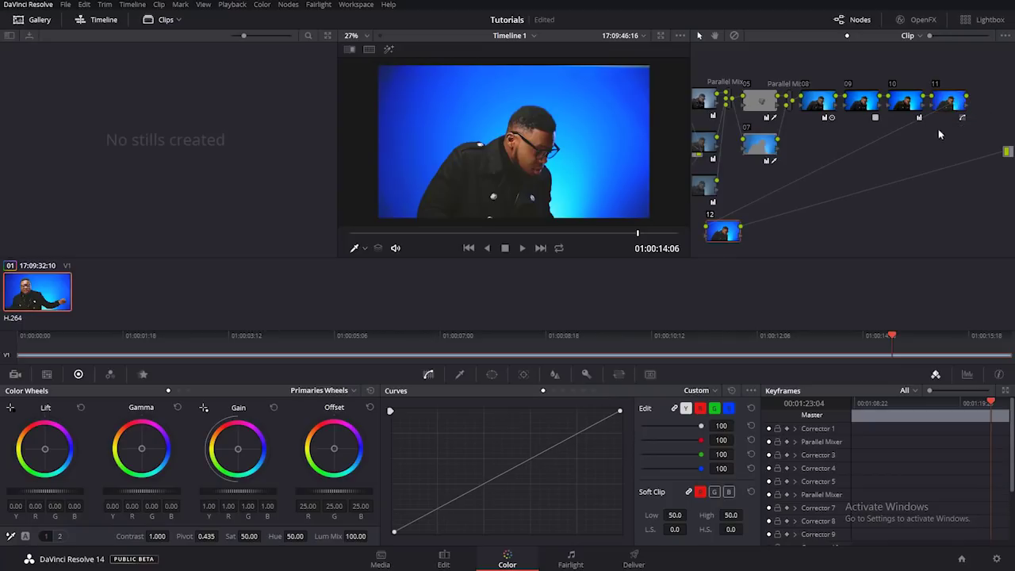
left_click_drag(737, 230, 975, 152)
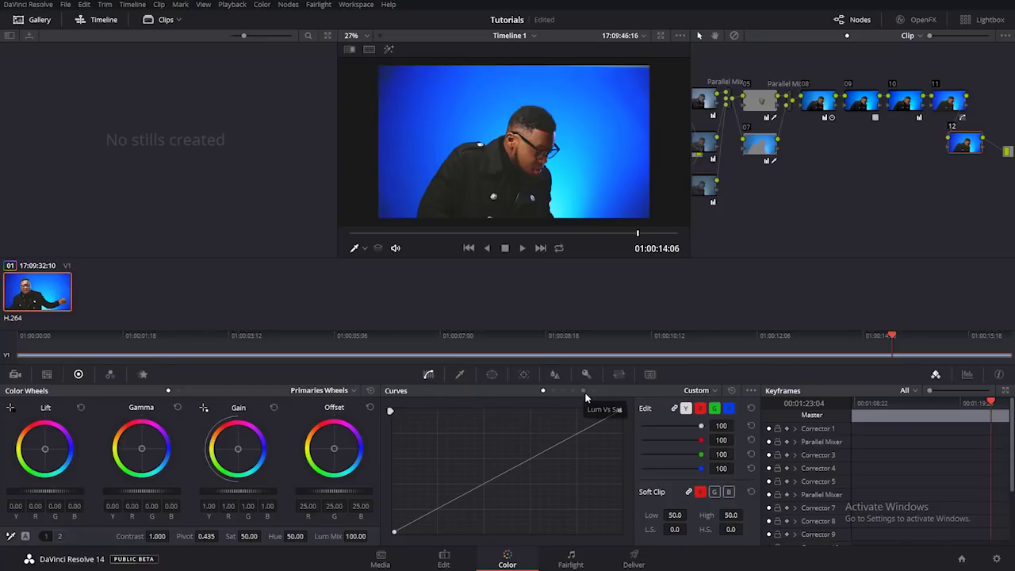
left_click(584, 391)
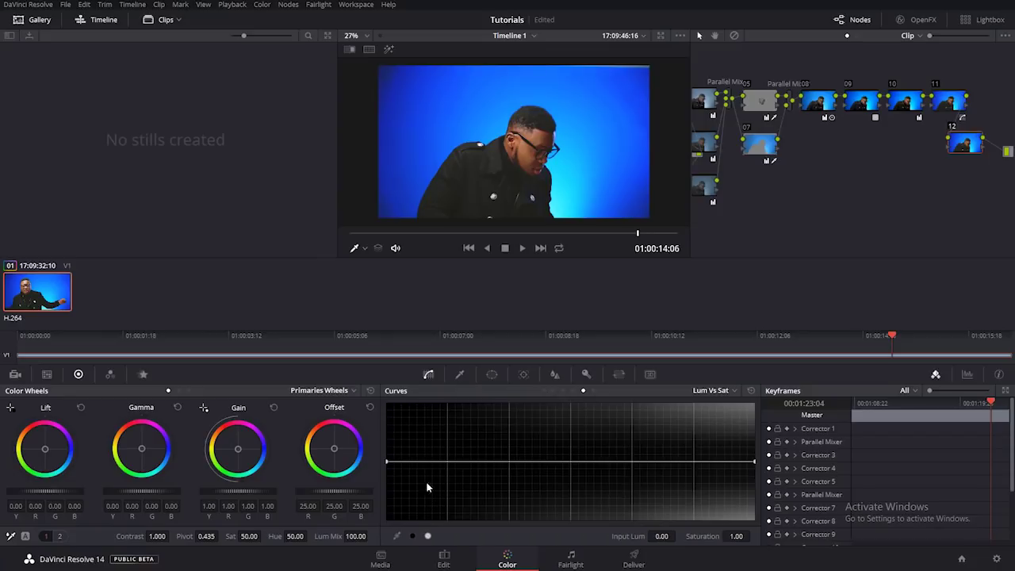
left_click(447, 462)
left_click_drag(387, 461, 424, 516)
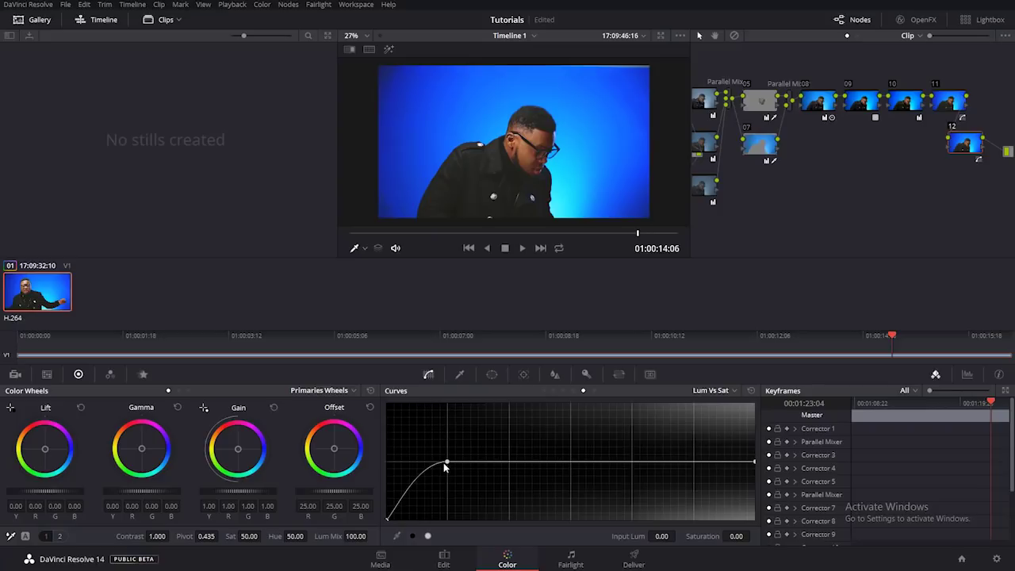